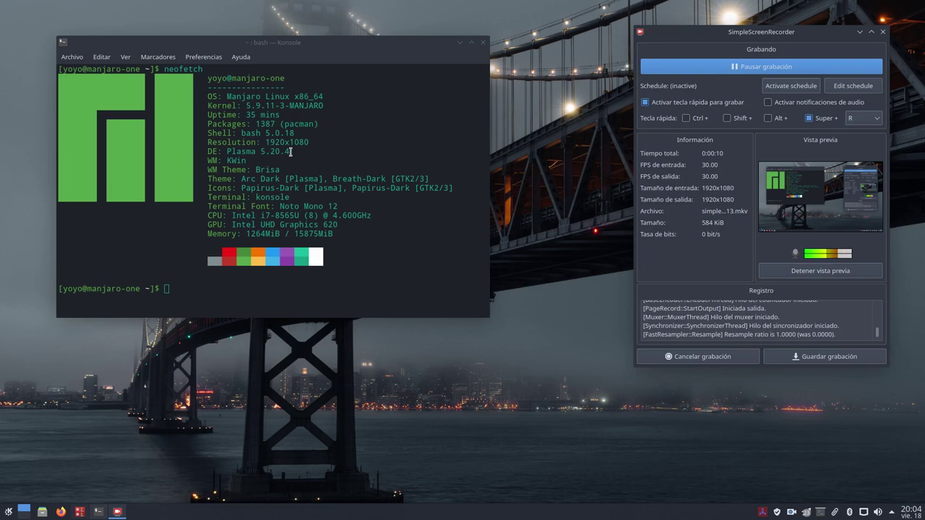
Highlight the Plasma version number in the neofetch output and shift the SimpleScreenRecorder window slightly toward the terminal.
{"action": "left_click_drag", "start_coordinate": [290, 152], "coordinate": [261, 152]}
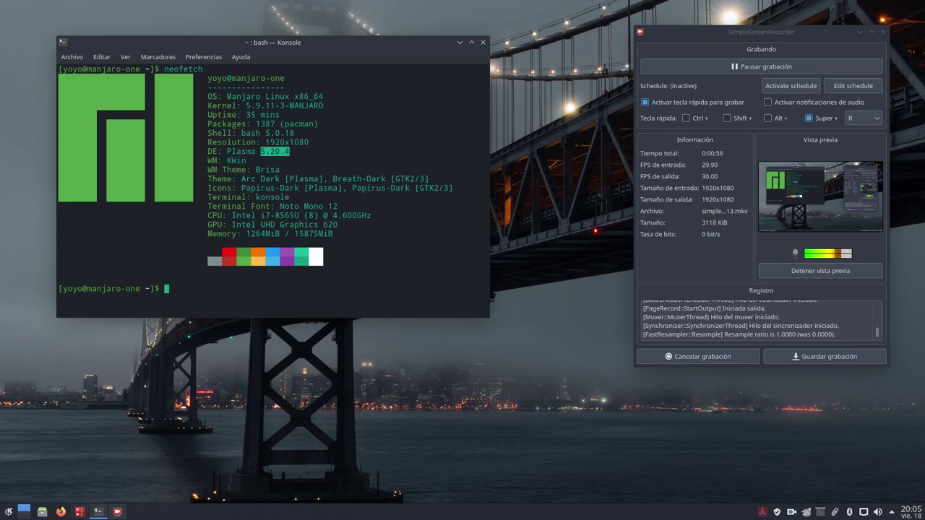
{"action": "left_click", "coordinate": [732, 36]}
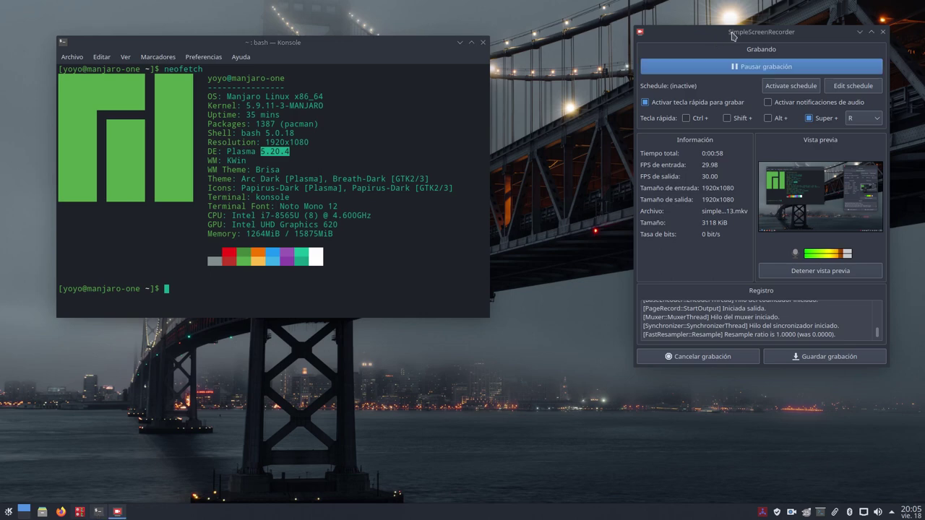
{"action": "left_click_drag", "start_coordinate": [732, 36], "coordinate": [680, 30]}
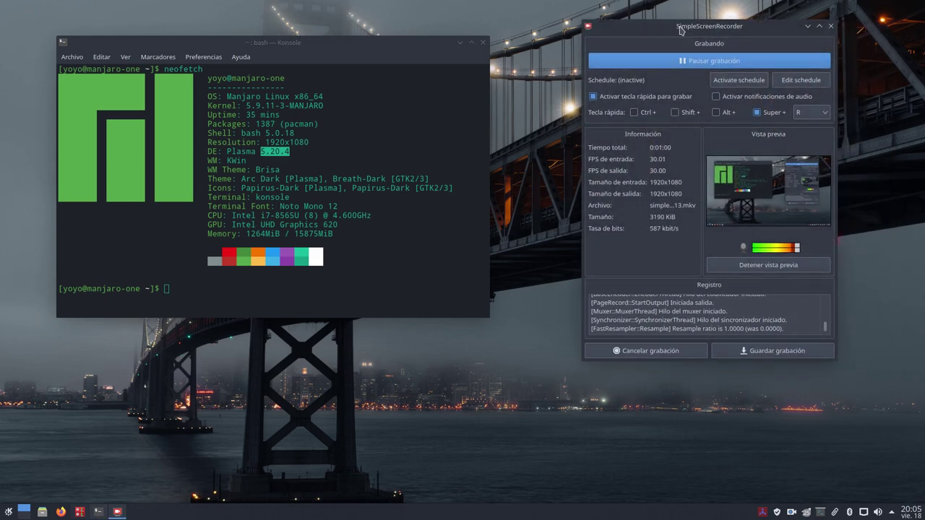
{"action": "left_click", "coordinate": [321, 49]}
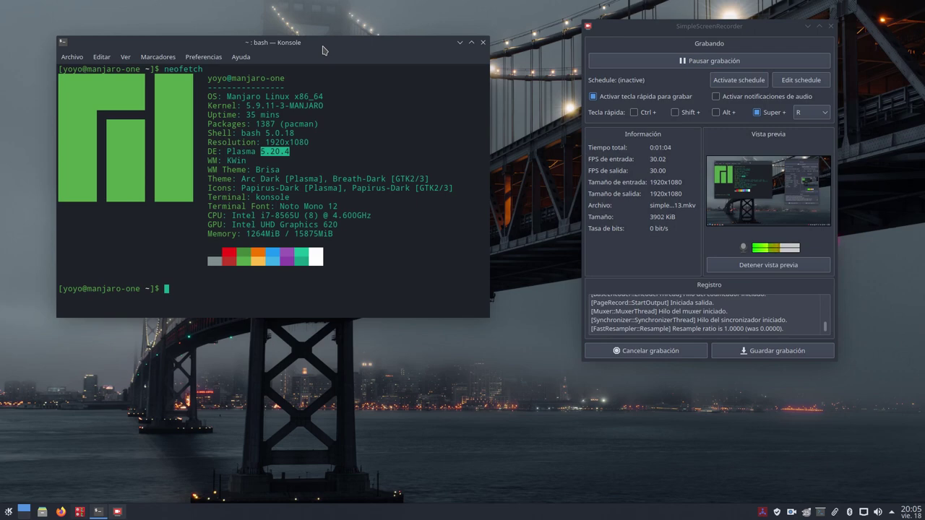
Open the system preferences, move their window slightly up, and open the global theme settings (Tema global).
{"action": "left_click", "coordinate": [8, 512]}
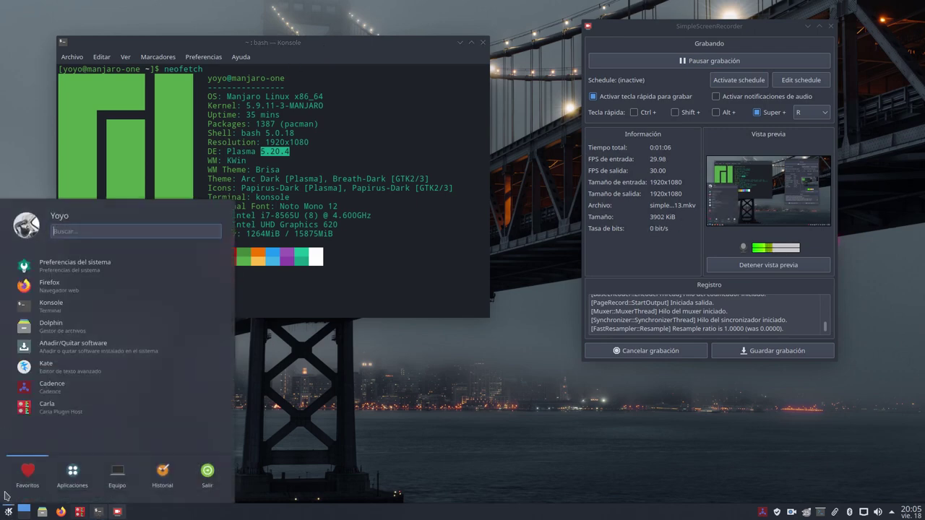
{"action": "left_click", "coordinate": [114, 270]}
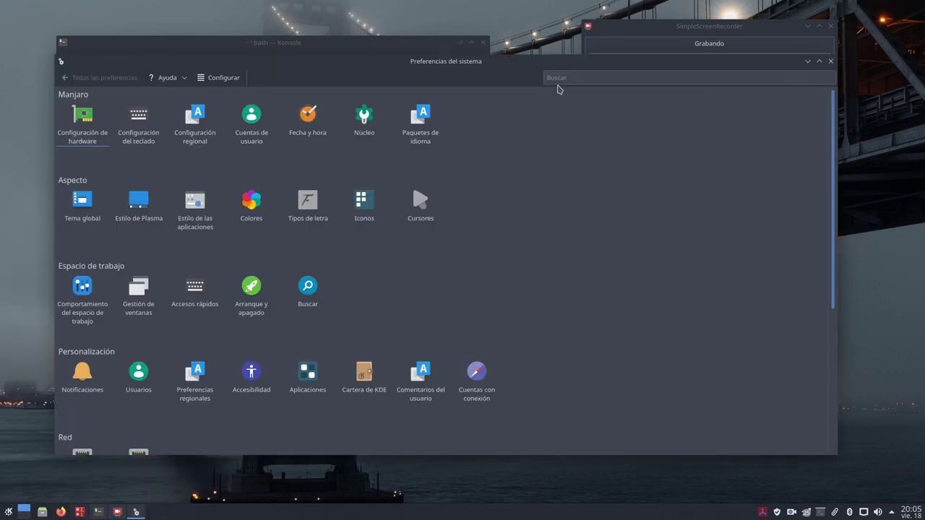
{"action": "left_click_drag", "start_coordinate": [448, 78], "coordinate": [474, 53]}
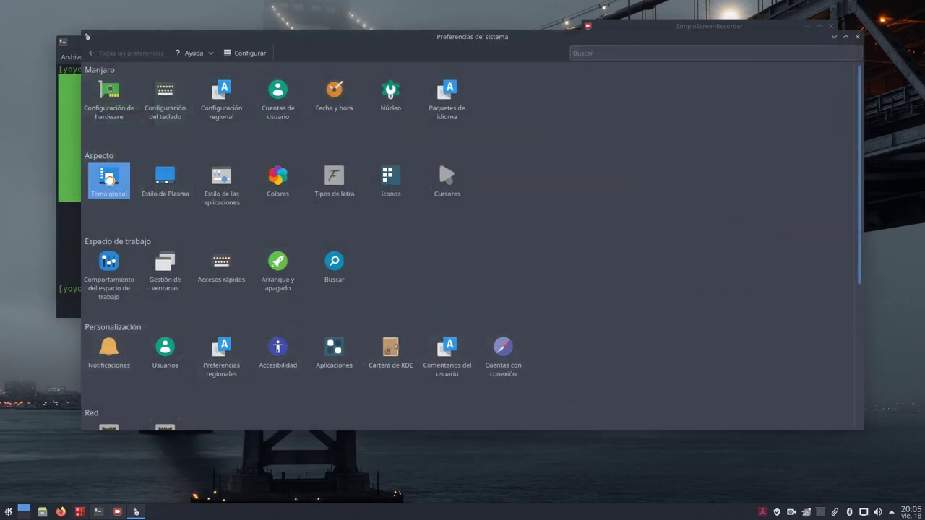
{"action": "left_click", "coordinate": [109, 181]}
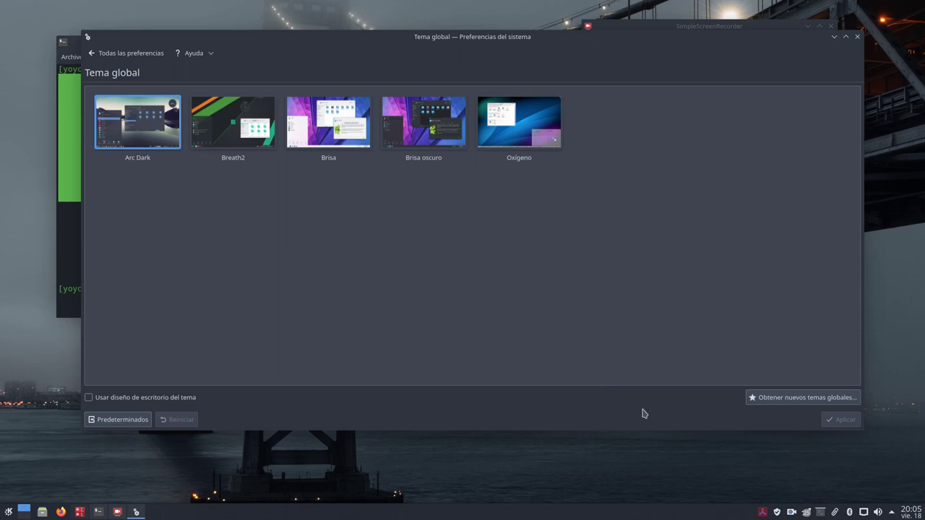
Search the downloadable global themes for "arc" in an enlarged download window and find the Arc KDE entry.
{"action": "left_click", "coordinate": [759, 399]}
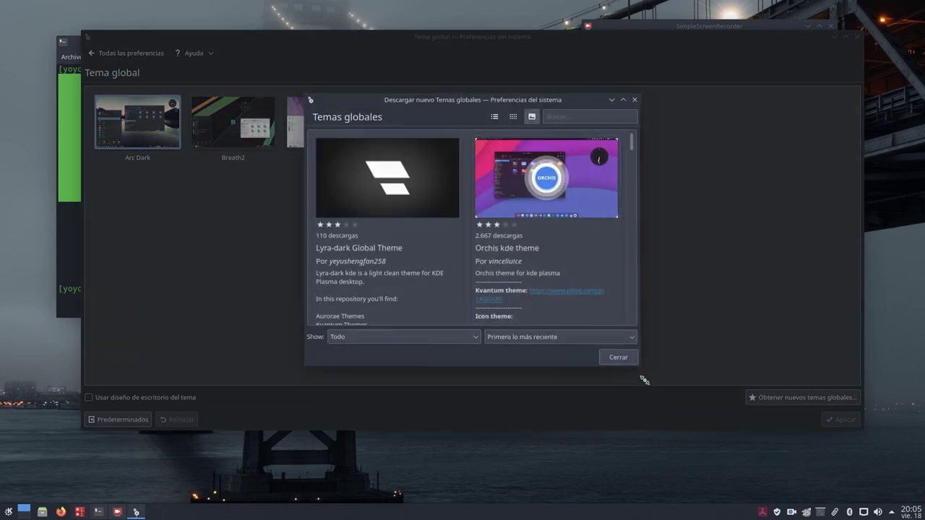
{"action": "left_click_drag", "start_coordinate": [640, 377], "coordinate": [777, 472]}
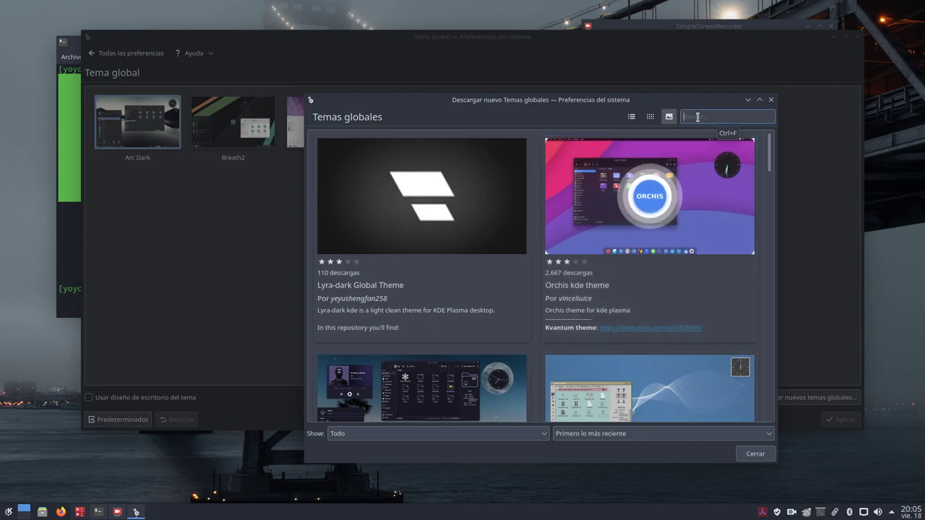
{"action": "type", "text": "arc"}
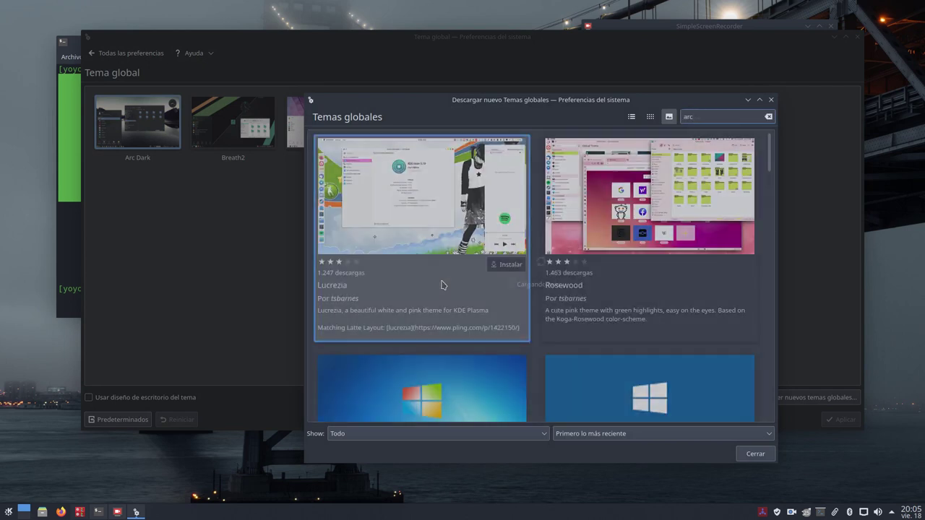
{"action": "scroll", "coordinate": [441, 268], "scroll_direction": "down", "scroll_amount": 8}
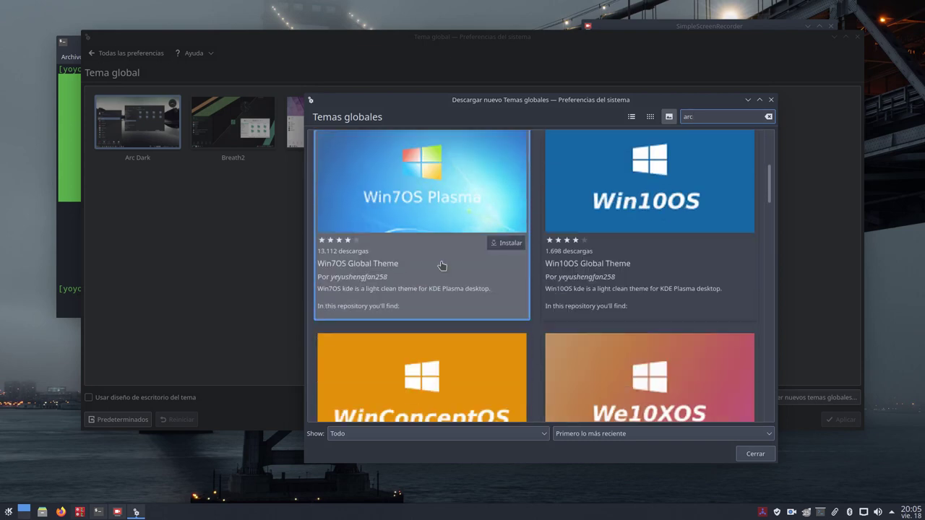
{"action": "scroll", "coordinate": [441, 263], "scroll_direction": "down", "scroll_amount": 10}
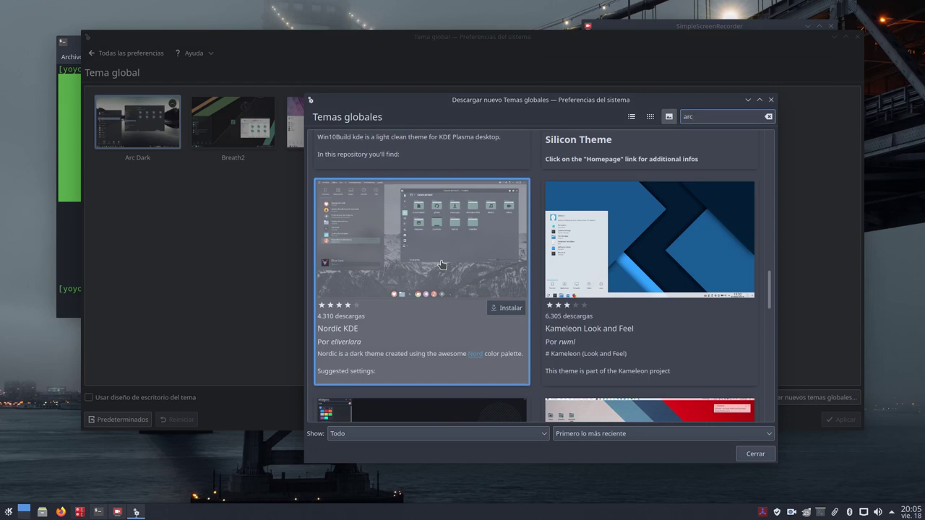
{"action": "scroll", "coordinate": [566, 363], "scroll_direction": "down", "scroll_amount": 5}
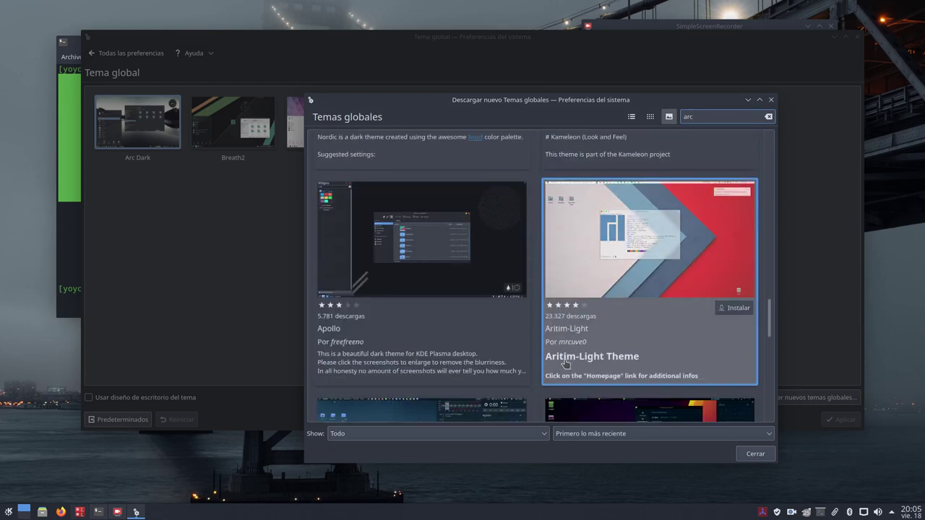
{"action": "scroll", "coordinate": [506, 318], "scroll_direction": "down", "scroll_amount": 3}
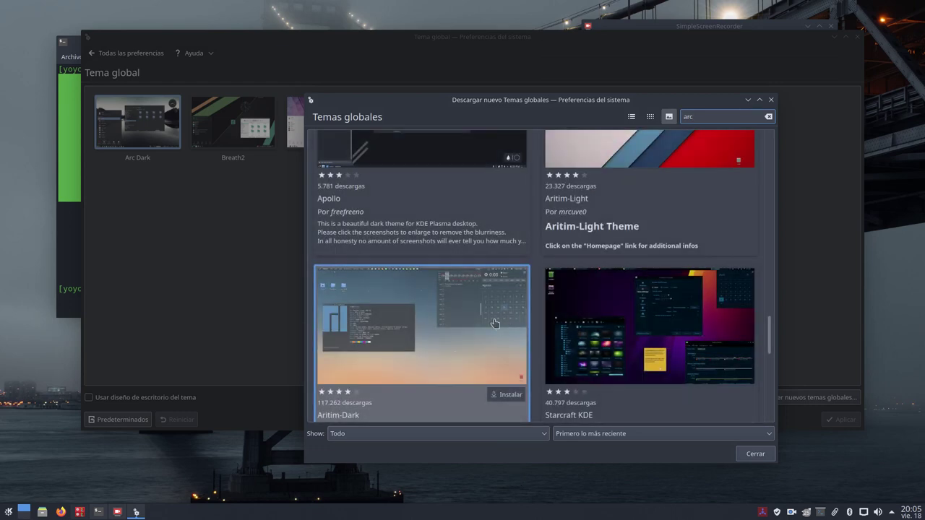
{"action": "scroll", "coordinate": [494, 323], "scroll_direction": "down", "scroll_amount": 1}
{"action": "scroll", "coordinate": [448, 355], "scroll_direction": "down", "scroll_amount": 3}
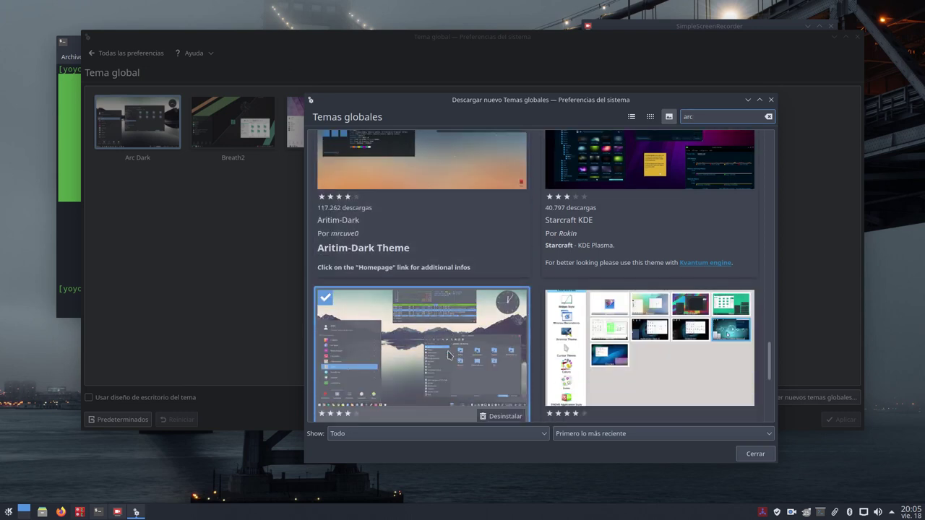
{"action": "scroll", "coordinate": [448, 355], "scroll_direction": "down", "scroll_amount": 2}
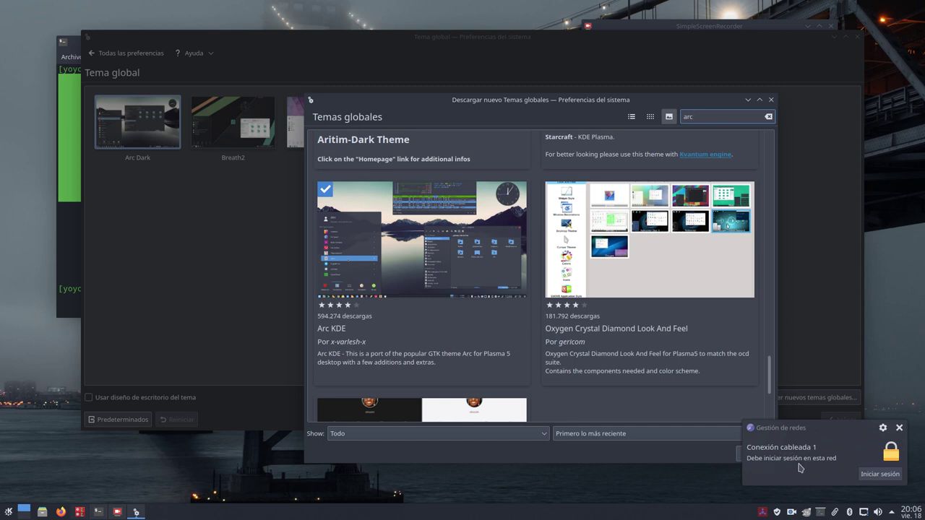
Dismiss the wired network notification and close the global themes download window.
{"action": "left_click", "coordinate": [900, 427]}
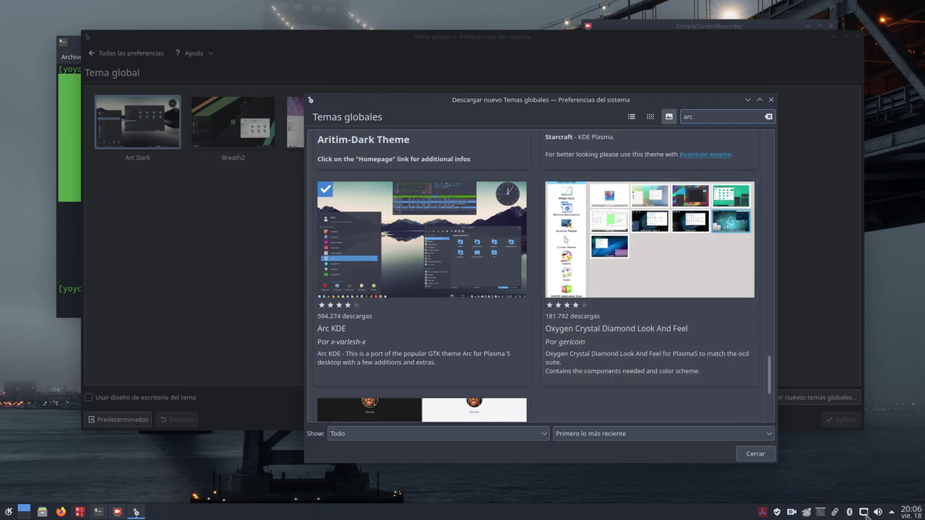
{"action": "mouse_move", "coordinate": [867, 514]}
{"action": "left_click_drag", "start_coordinate": [611, 101], "coordinate": [541, 101]}
{"action": "left_click", "coordinate": [695, 455]}
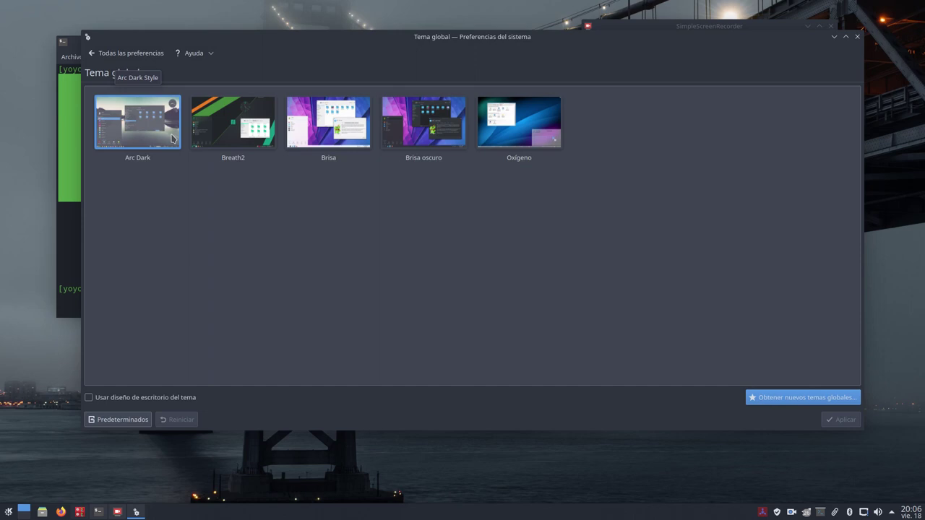
Check which Plasma style is selected on the Estilo de Plasma page and return to the preferences overview.
{"action": "left_click", "coordinate": [139, 58]}
{"action": "left_click", "coordinate": [160, 179]}
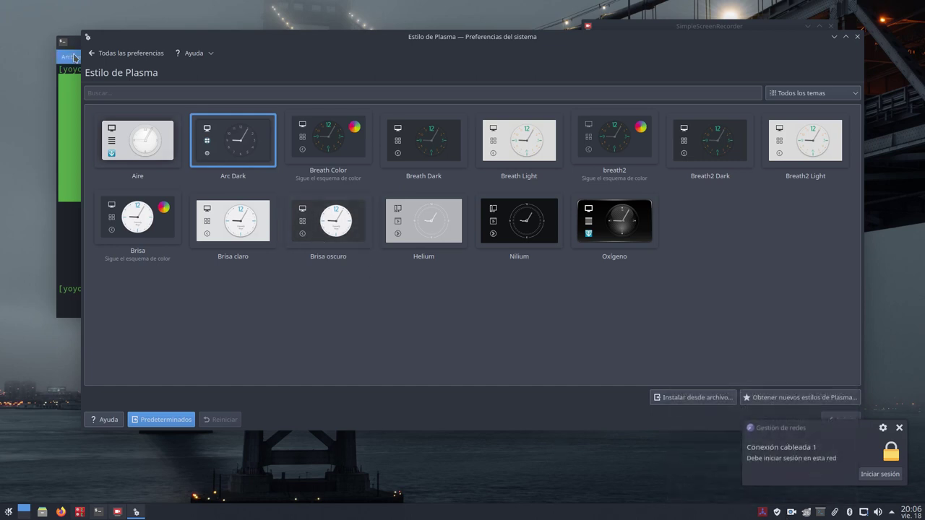
{"action": "left_click", "coordinate": [108, 53]}
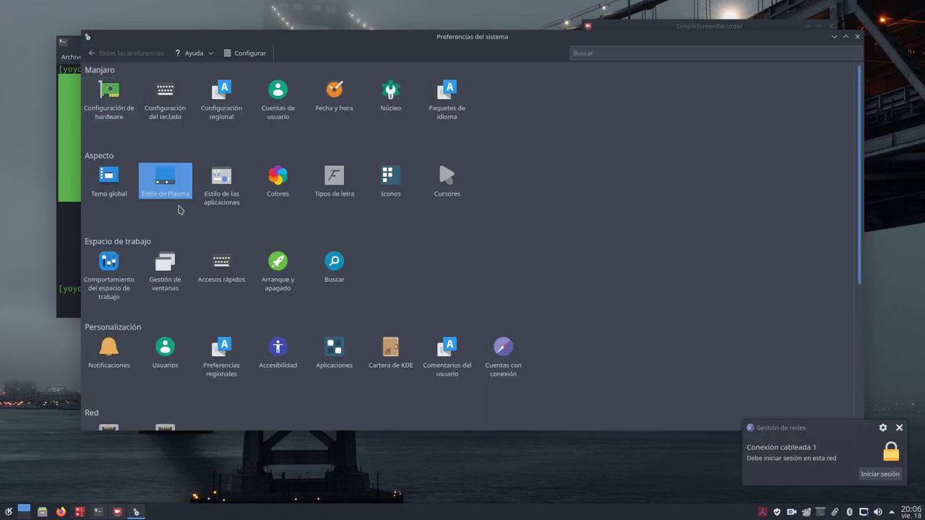
Review the Brisa application style's general, frame, scrollbar and transparency settings, and accept them without changes.
{"action": "left_click", "coordinate": [221, 185]}
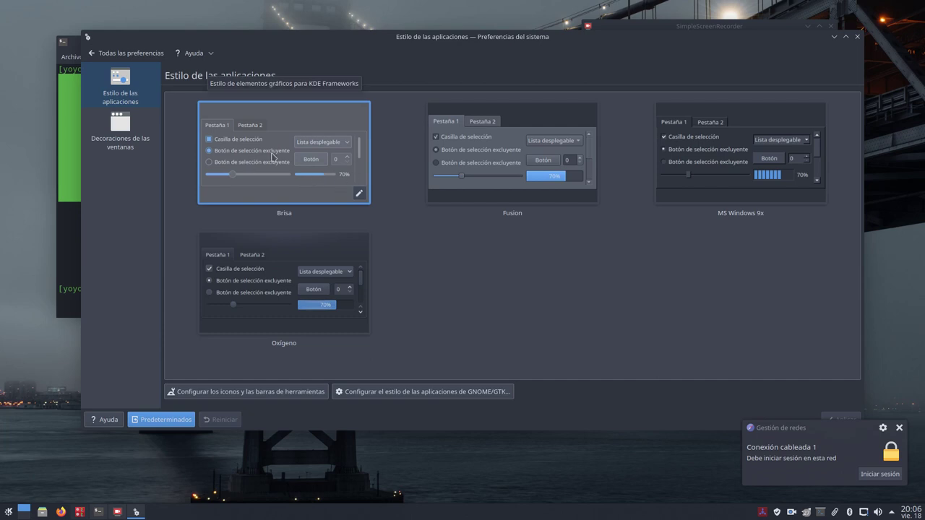
{"action": "left_click", "coordinate": [359, 193]}
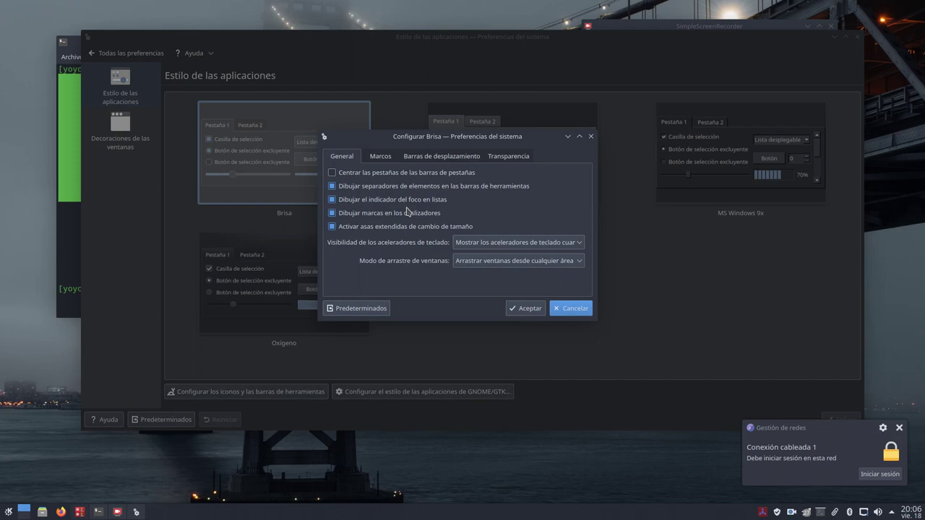
{"action": "left_click", "coordinate": [380, 156]}
{"action": "left_click", "coordinate": [431, 157]}
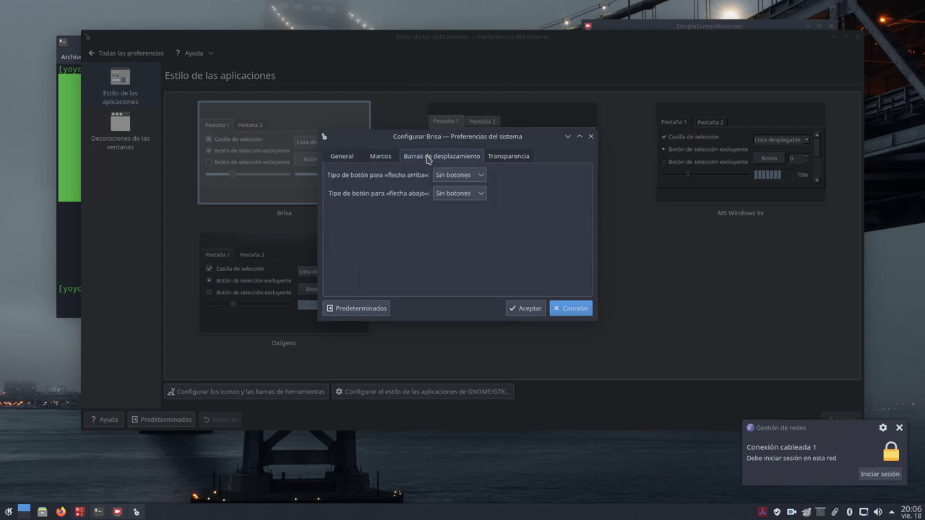
{"action": "left_click", "coordinate": [507, 156]}
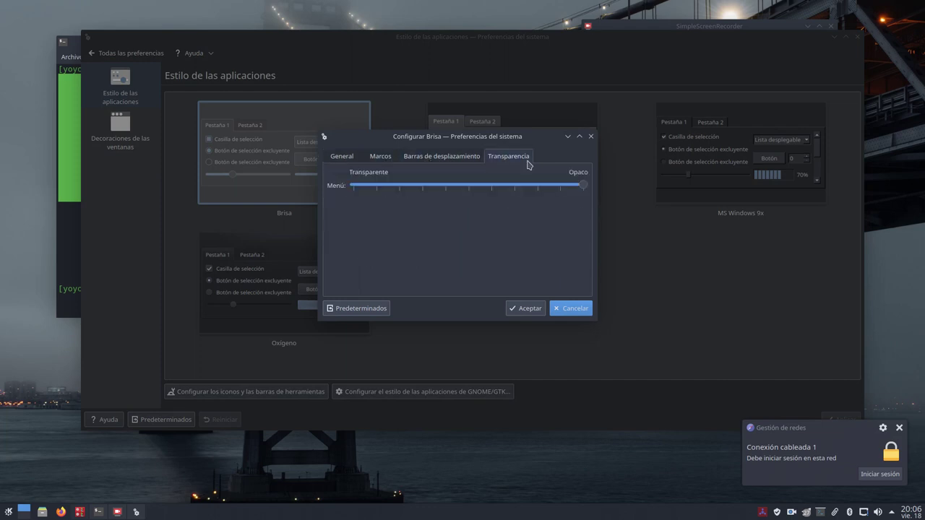
{"action": "left_click", "coordinate": [525, 310]}
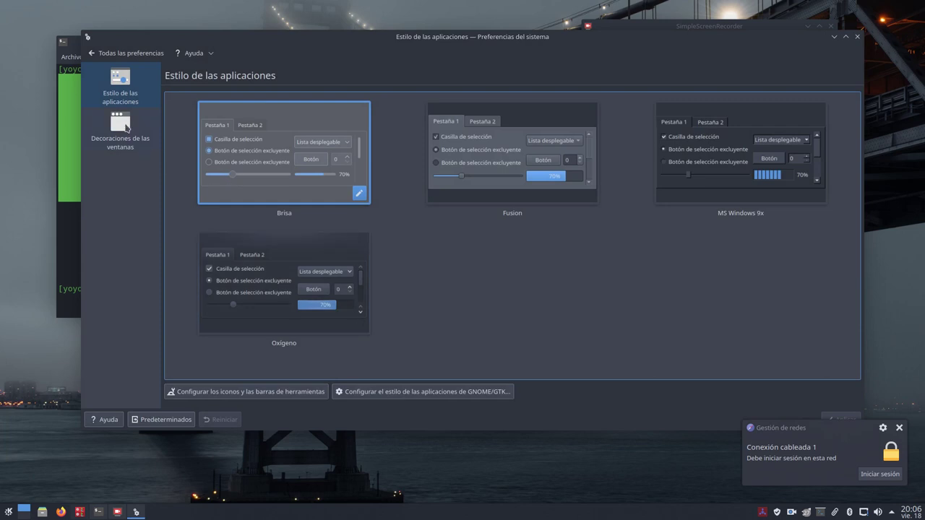
Review the Brisa window decoration's general, shadow and window-specific override settings, and leave them without saving.
{"action": "left_click", "coordinate": [127, 128]}
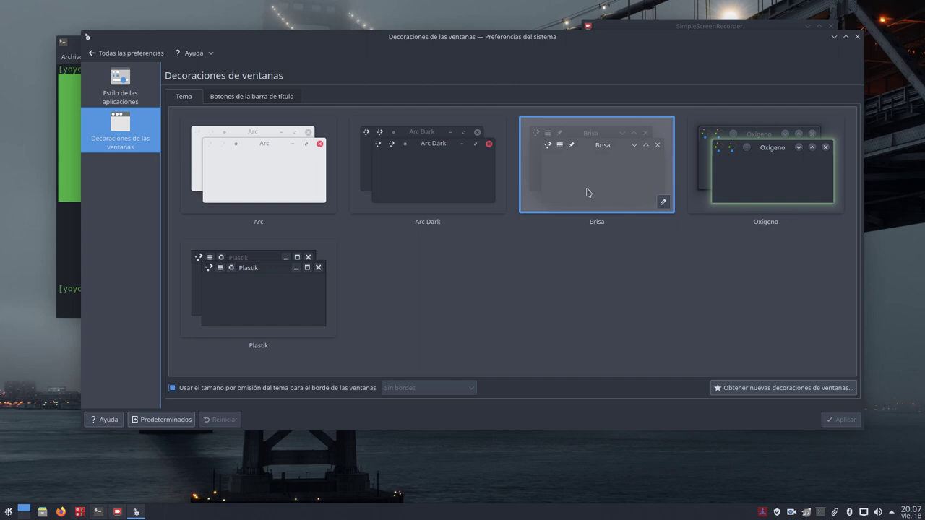
{"action": "left_click", "coordinate": [662, 203]}
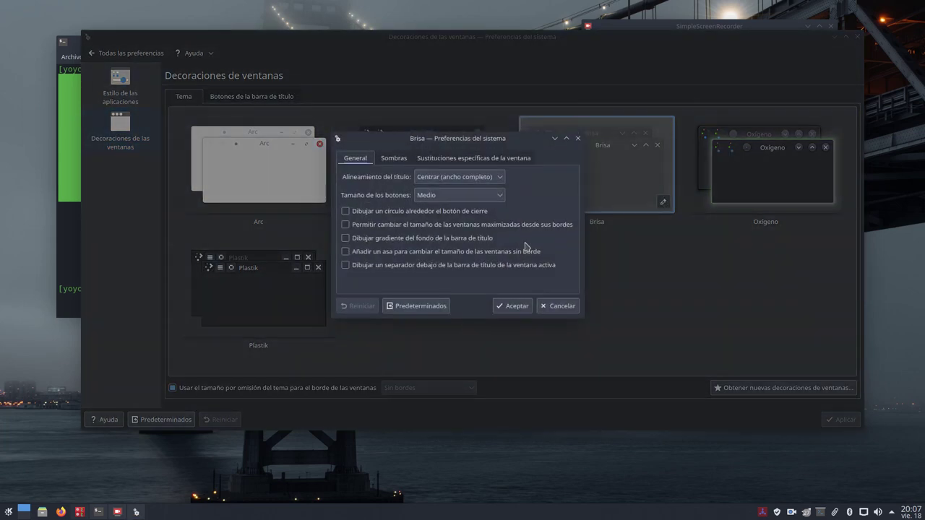
{"action": "left_click", "coordinate": [381, 158]}
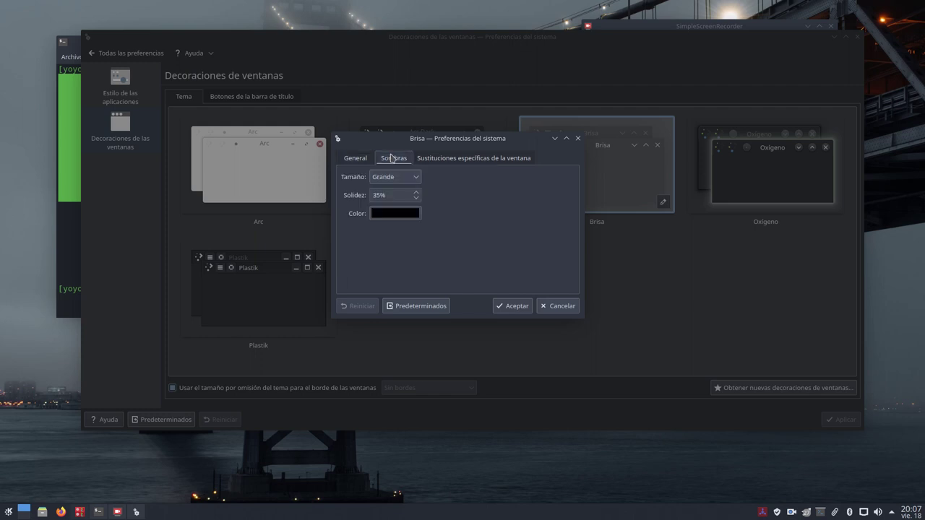
{"action": "left_click", "coordinate": [437, 162]}
{"action": "left_click", "coordinate": [359, 161]}
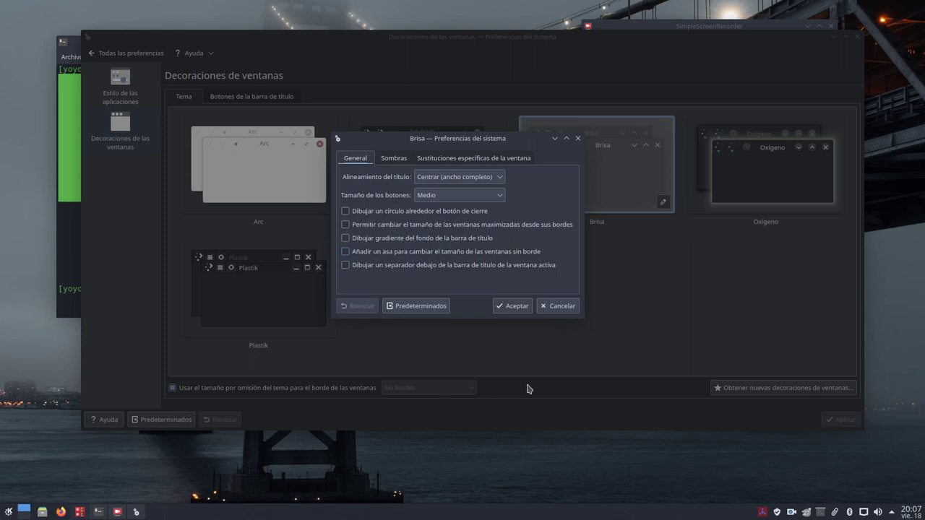
{"action": "left_click", "coordinate": [563, 309]}
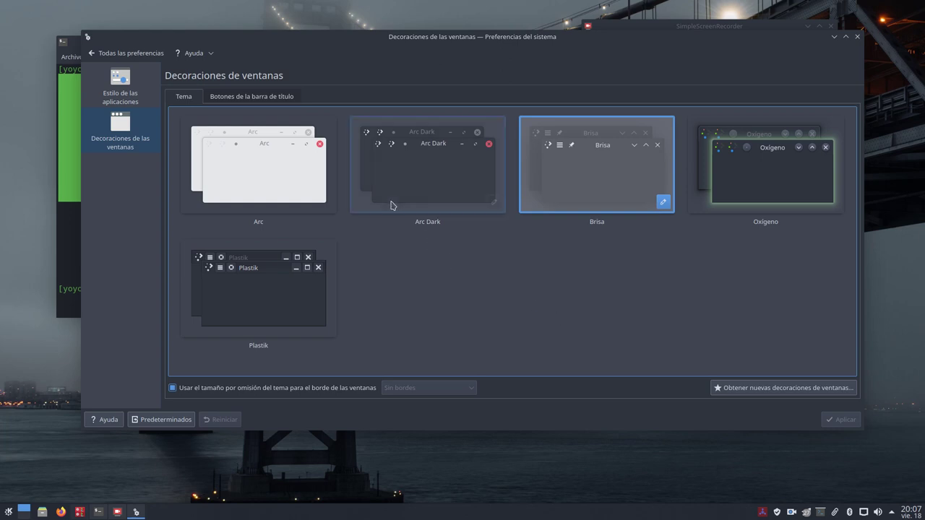
Close the system preferences and minimize the SimpleScreenRecorder and Konsole windows to clear the desktop.
{"action": "left_click", "coordinate": [857, 36]}
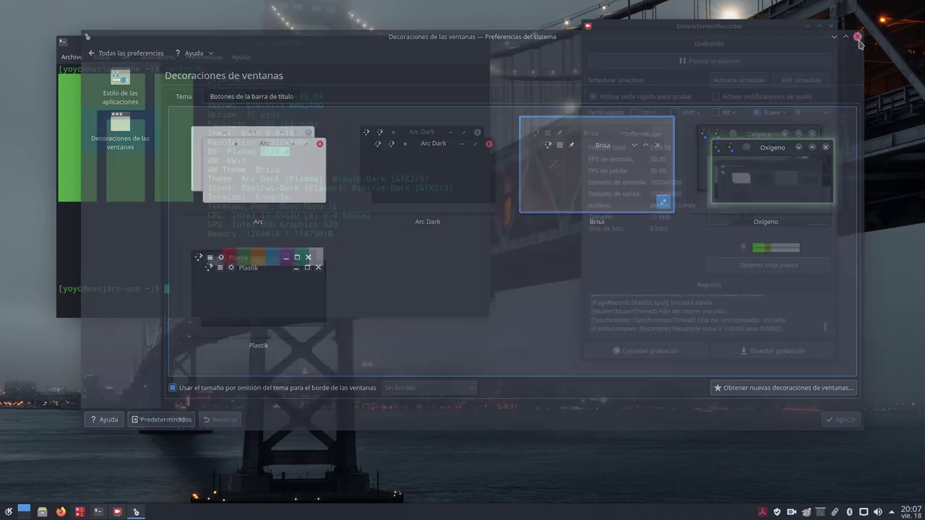
{"action": "left_click", "coordinate": [808, 27]}
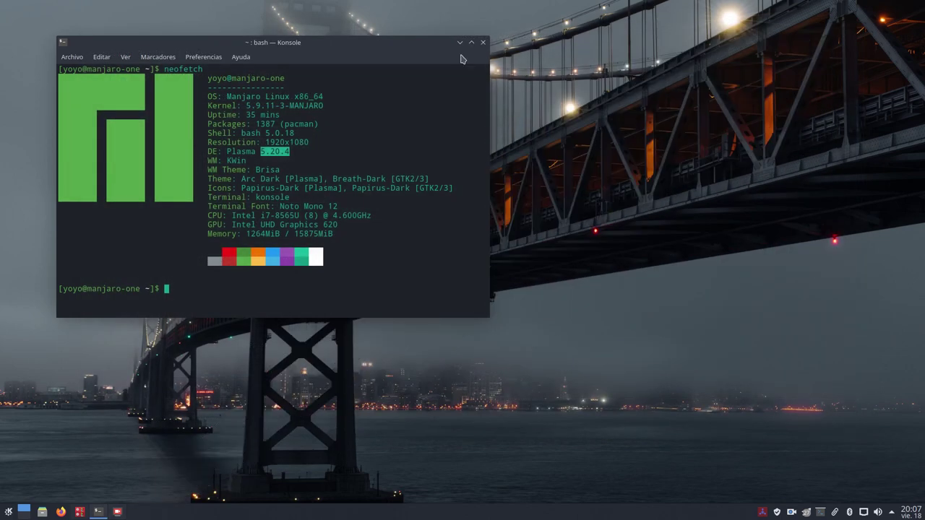
{"action": "left_click", "coordinate": [460, 42]}
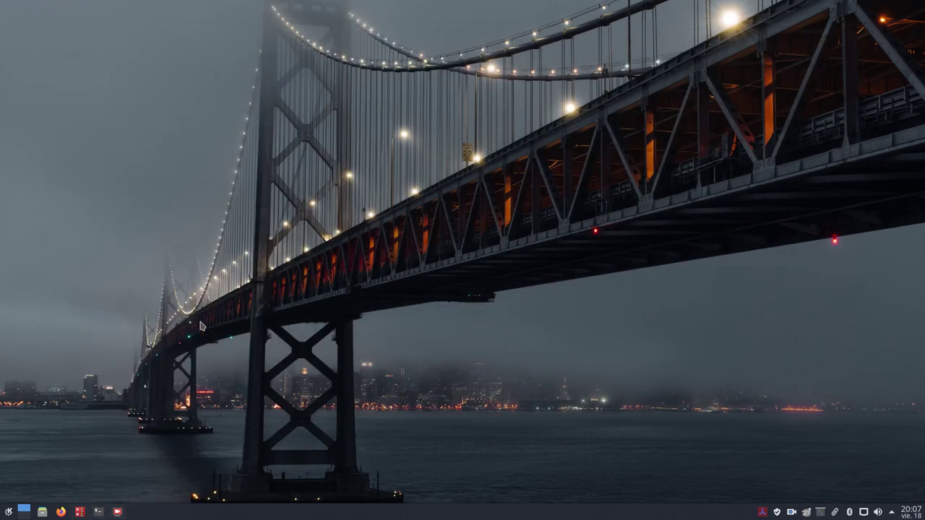
Open Firefox, reposition its window in the middle of the desktop and accept Google's cookie notice.
{"action": "left_click", "coordinate": [60, 512]}
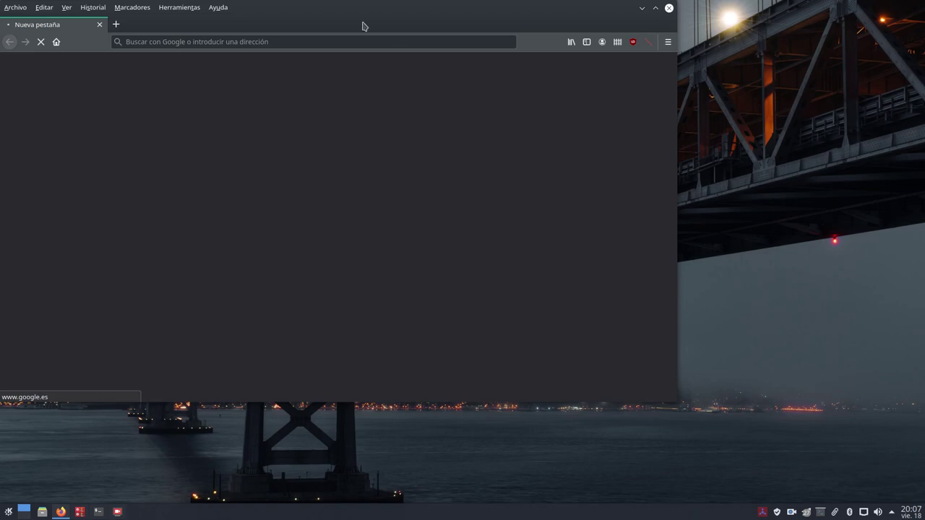
{"action": "left_click_drag", "start_coordinate": [361, 25], "coordinate": [539, 83]}
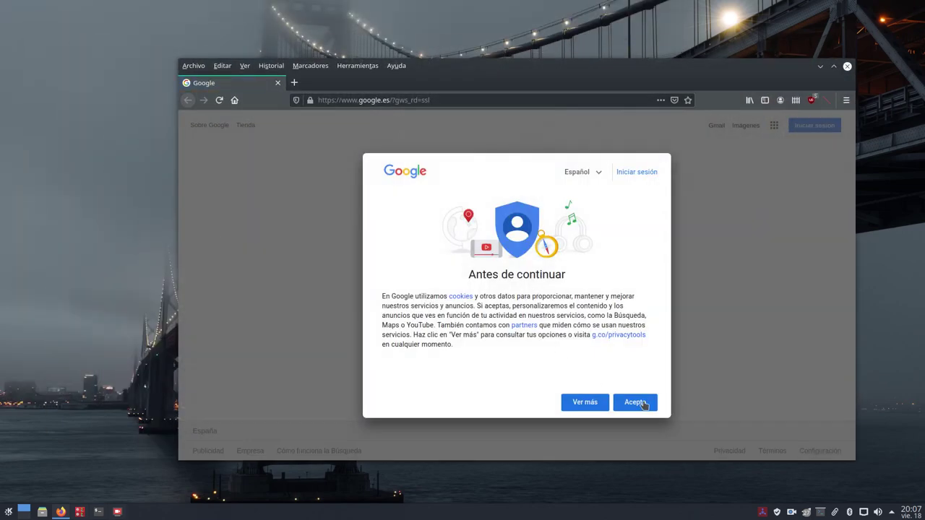
{"action": "left_click", "coordinate": [639, 402]}
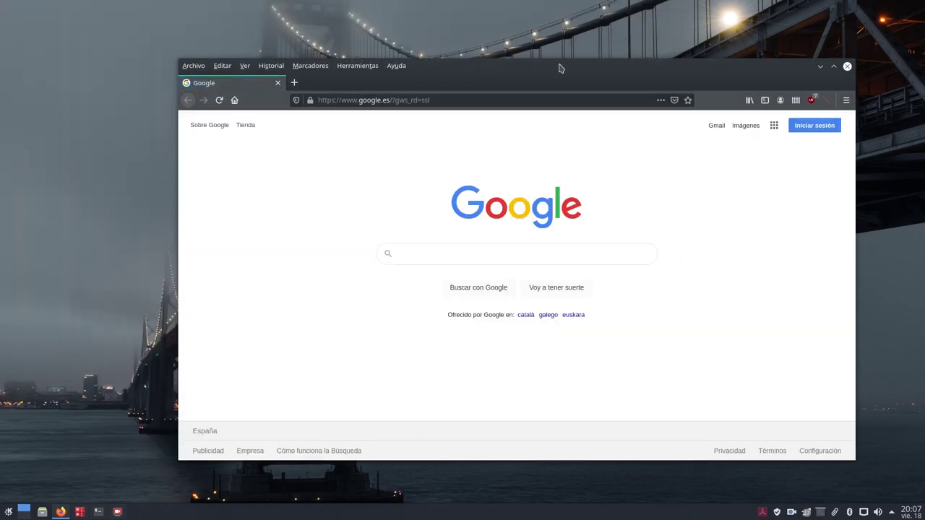
{"action": "left_click_drag", "start_coordinate": [558, 66], "coordinate": [532, 54]}
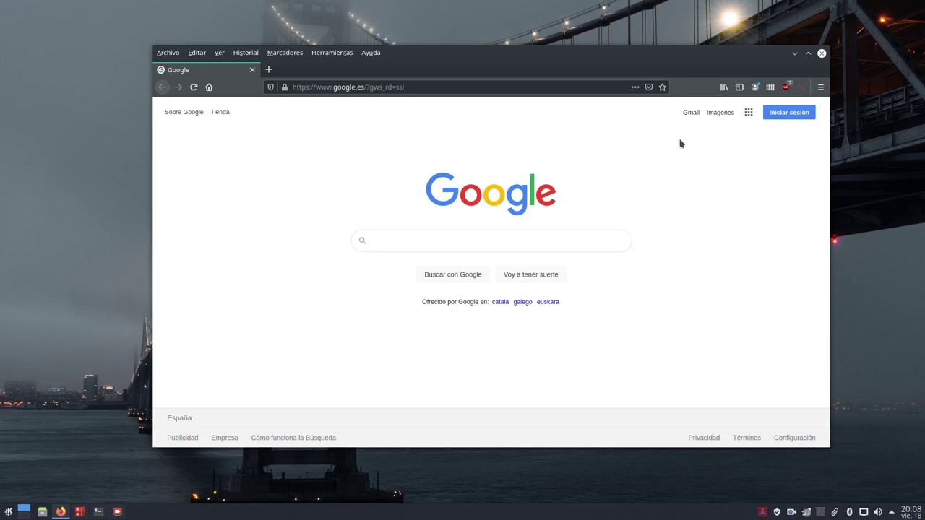
Hide Firefox's menu bar and show it again.
{"action": "right_click", "coordinate": [489, 68]}
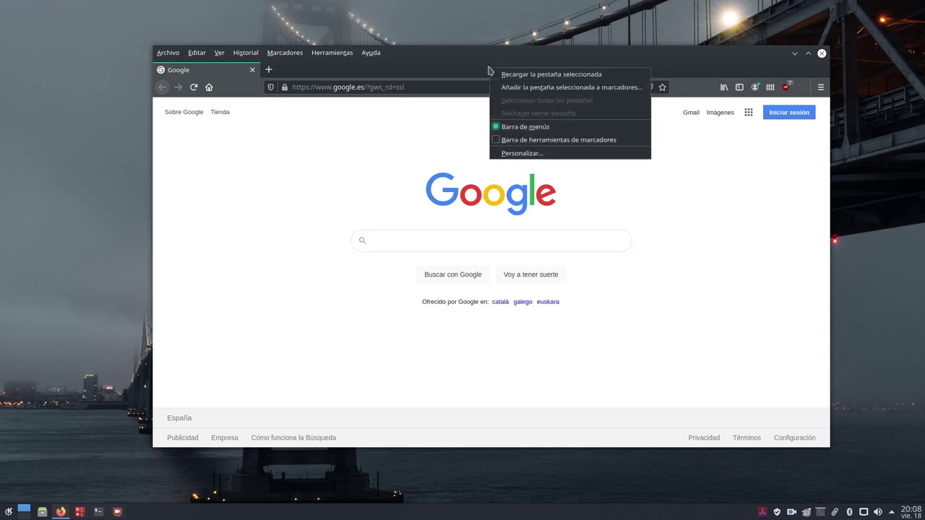
{"action": "left_click", "coordinate": [547, 127]}
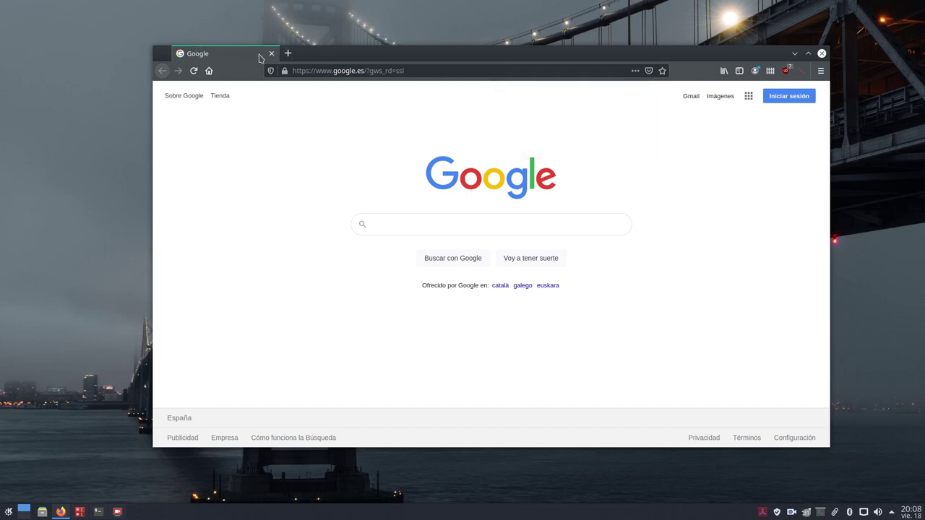
{"action": "right_click", "coordinate": [593, 57]}
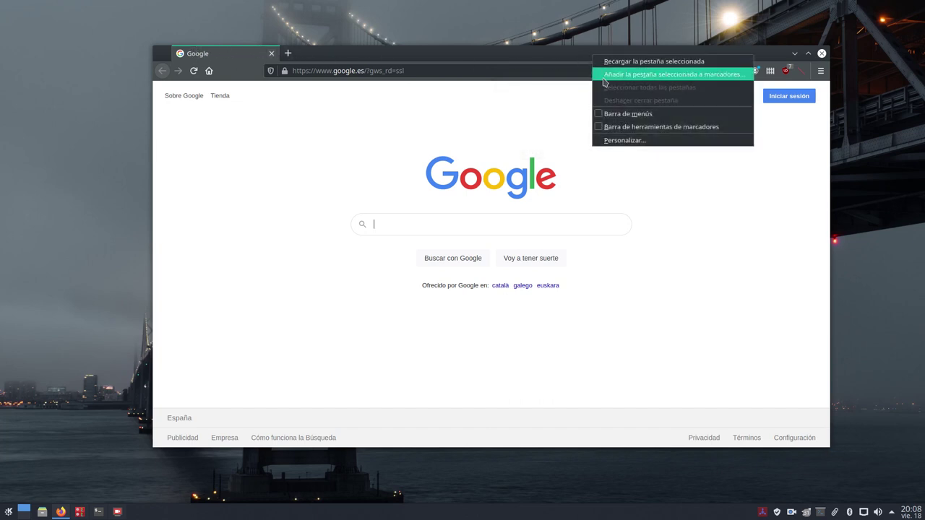
{"action": "left_click", "coordinate": [616, 114]}
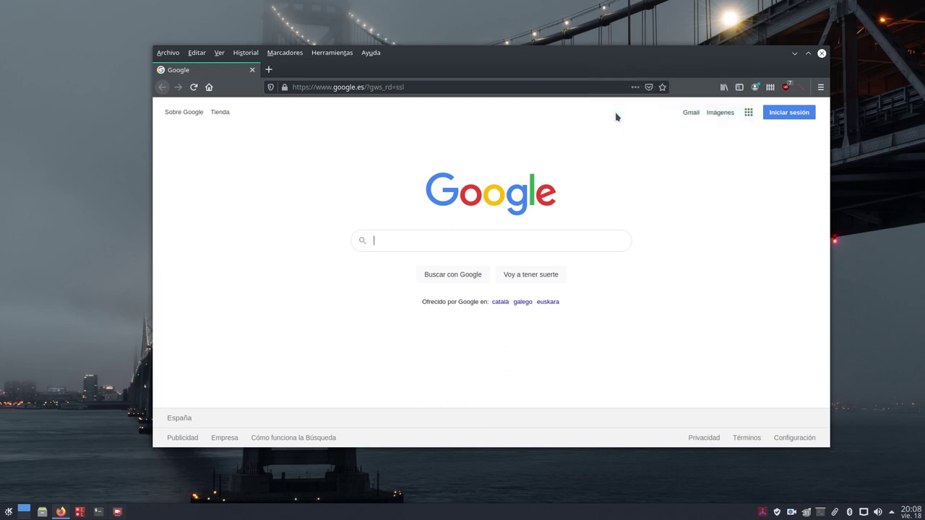
Close Firefox, and open Añadir/Quitar software to inspect its title bar and theme before closing it.
{"action": "left_click", "coordinate": [822, 55]}
{"action": "left_click", "coordinate": [9, 511]}
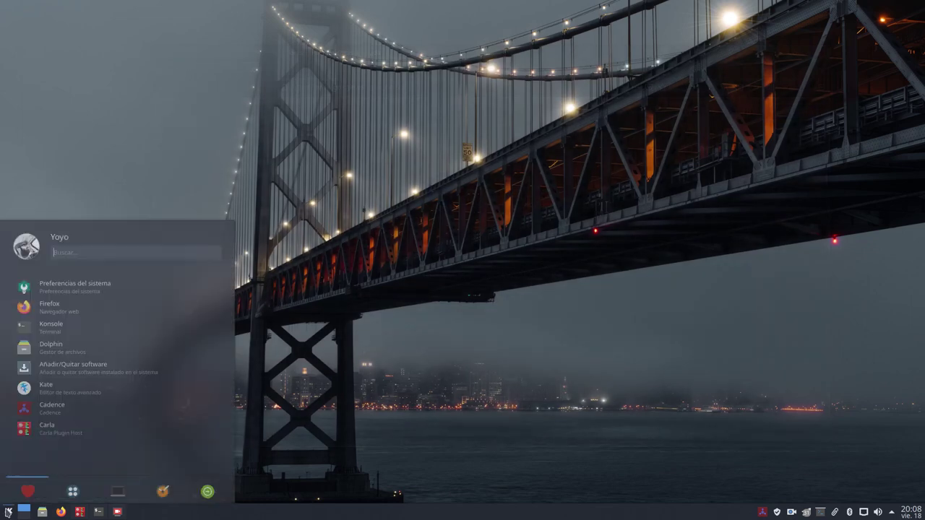
{"action": "left_click", "coordinate": [43, 345]}
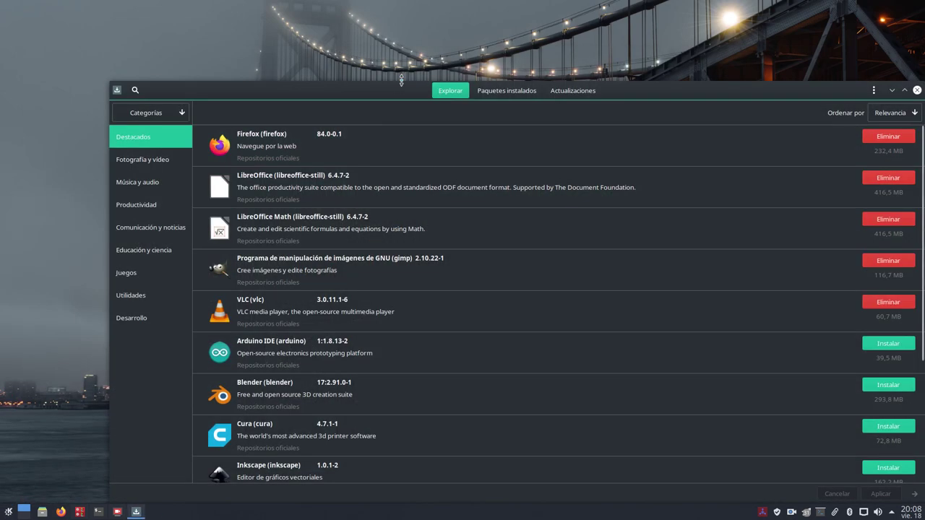
{"action": "left_click_drag", "start_coordinate": [386, 92], "coordinate": [346, 46]}
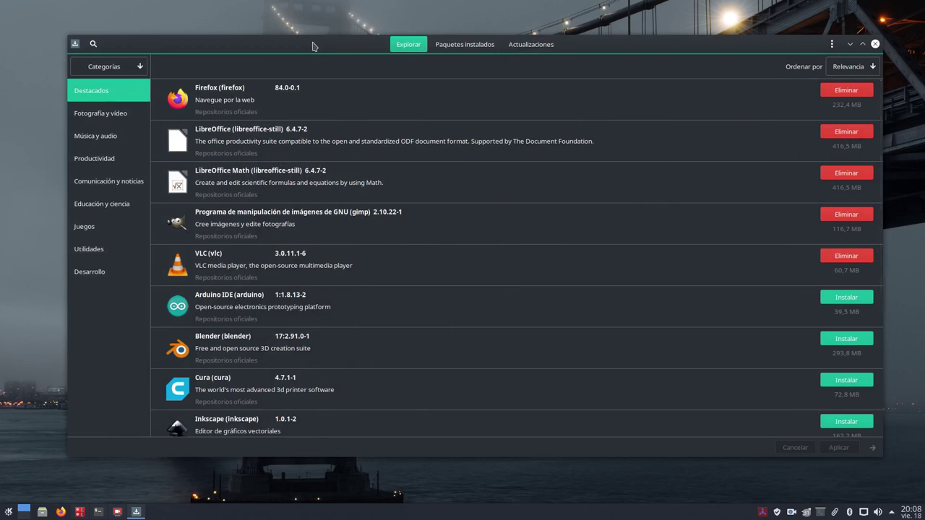
{"action": "left_click_drag", "start_coordinate": [331, 43], "coordinate": [332, 41]}
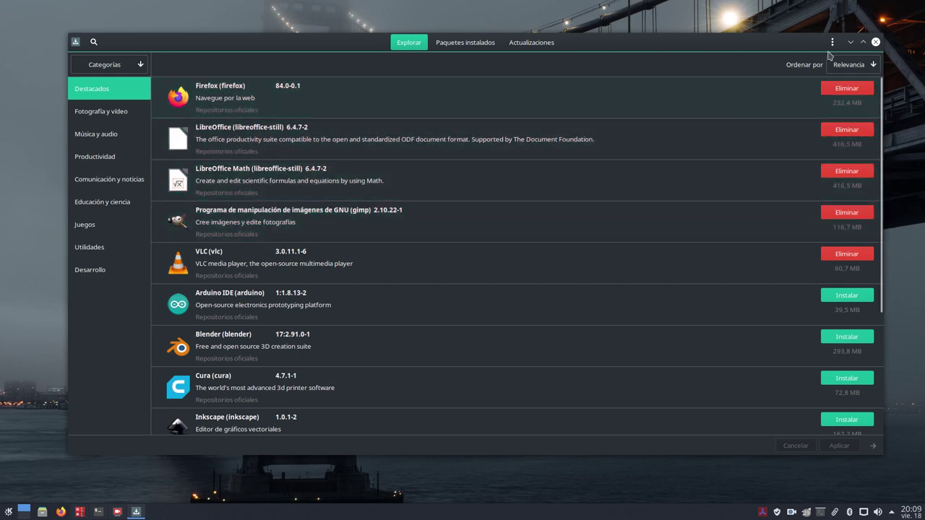
{"action": "left_click", "coordinate": [876, 42]}
Launch the DeaDBeeF music player, examine how its window and title bar are themed, and close it.
{"action": "left_click", "coordinate": [8, 512]}
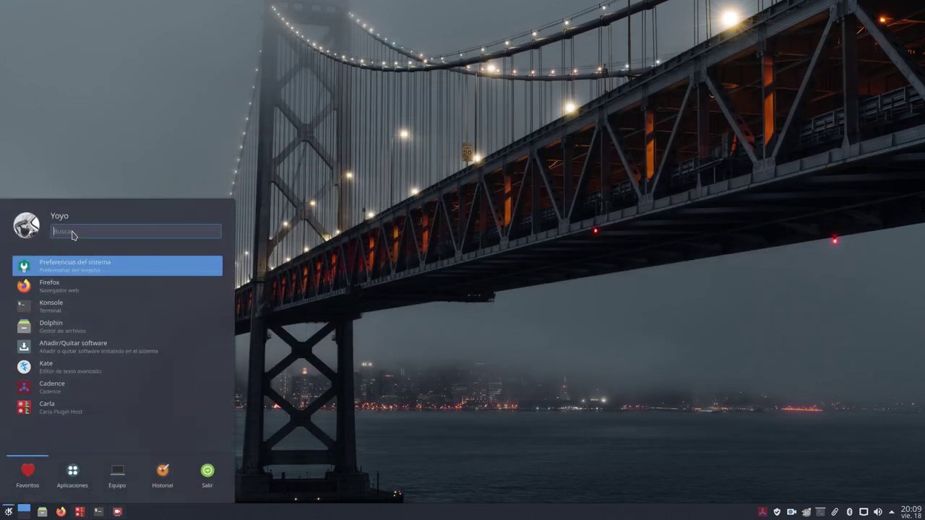
{"action": "type", "text": "dead"}
{"action": "key", "text": "Return"}
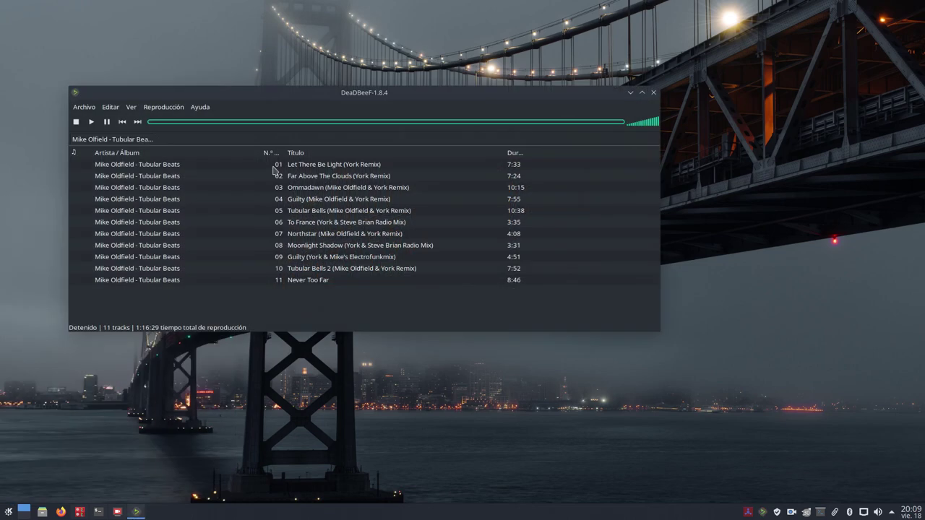
{"action": "left_click_drag", "start_coordinate": [340, 93], "coordinate": [454, 59]}
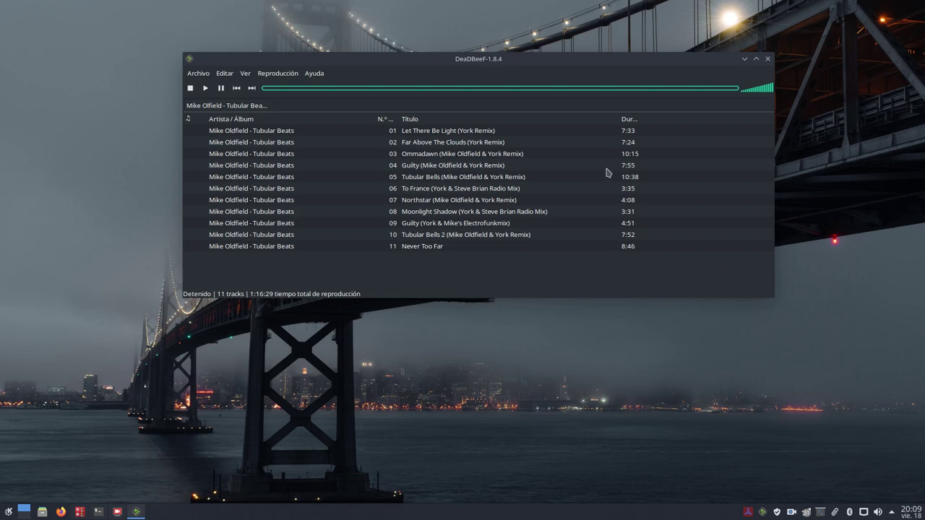
{"action": "left_click_drag", "start_coordinate": [599, 61], "coordinate": [578, 73]}
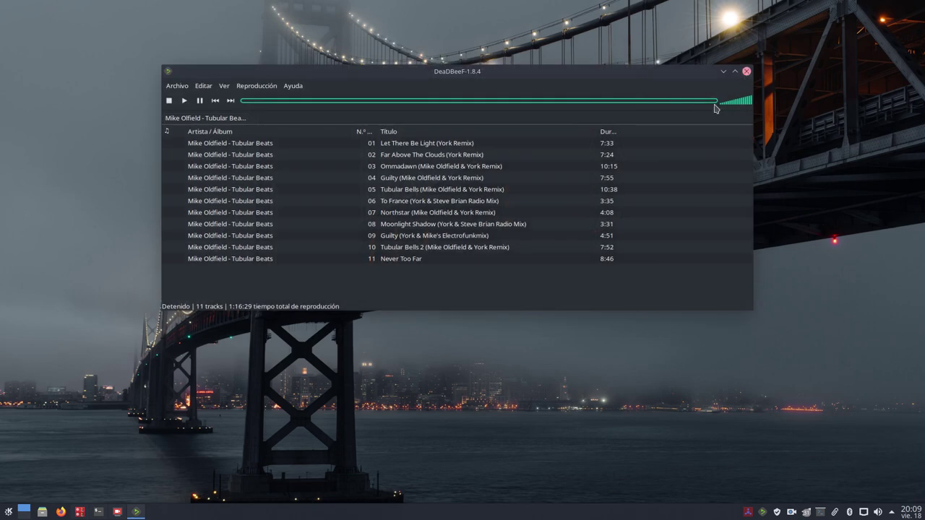
{"action": "left_click", "coordinate": [747, 70]}
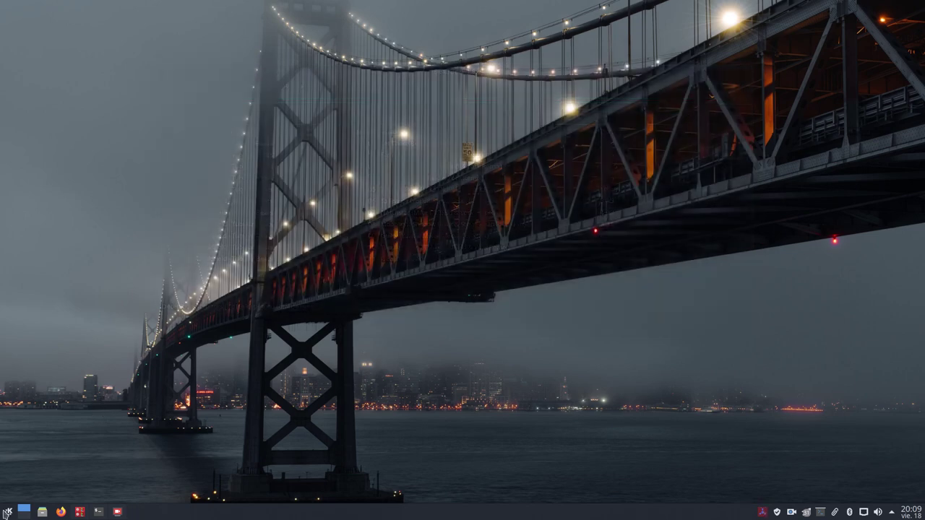
Open Añadir/Quitar software and search the packages for "arc-gtk".
{"action": "left_click", "coordinate": [8, 512]}
{"action": "left_click", "coordinate": [51, 351]}
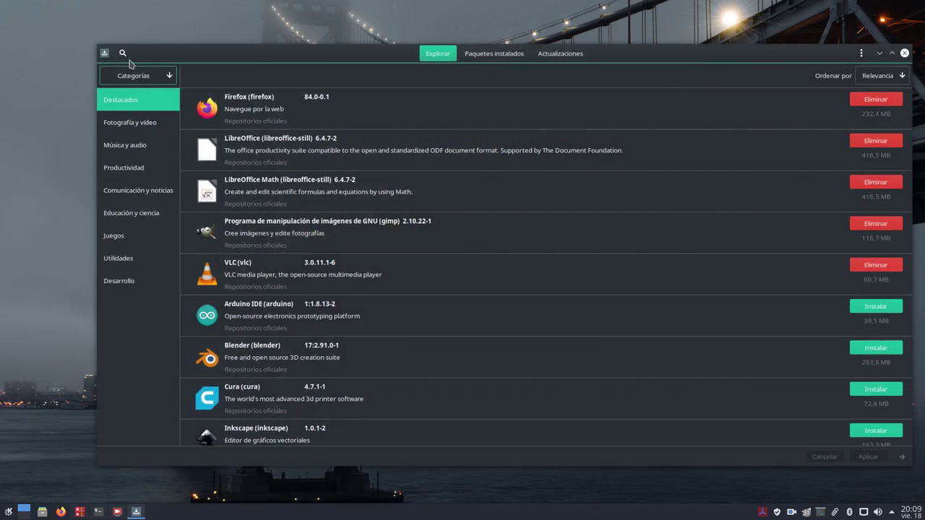
{"action": "left_click", "coordinate": [123, 52]}
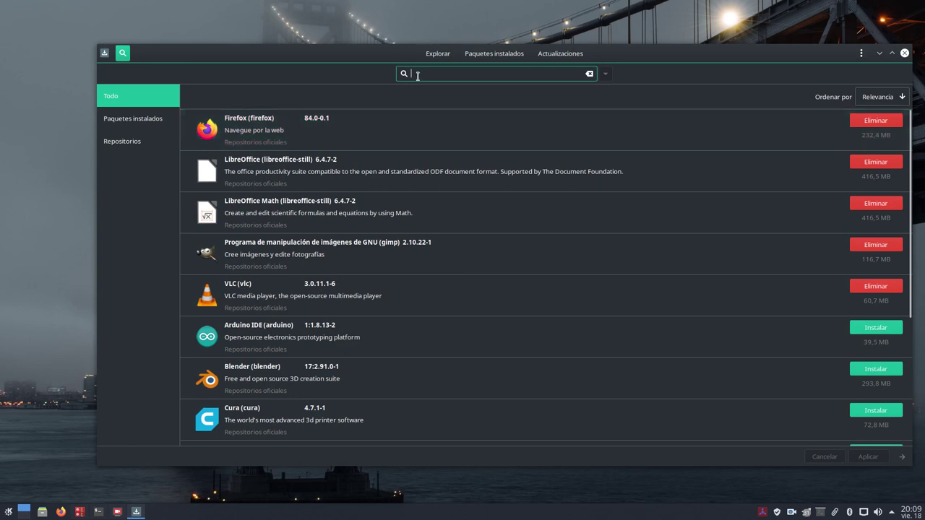
{"action": "type", "text": "arc-gtk"}
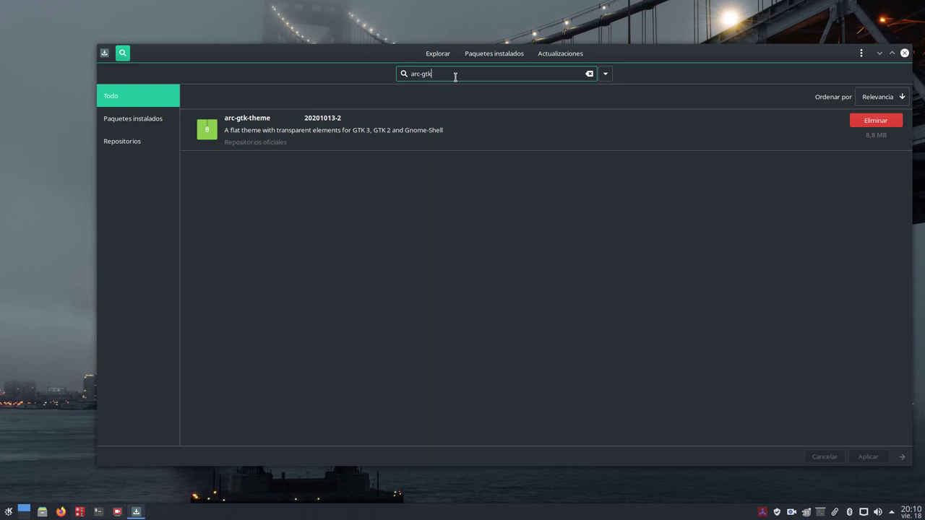
Search the packages for "adapta" instead and close the software manager after viewing the GTK theme entries.
{"action": "key", "text": "BackSpace"}
{"action": "key", "text": "BackSpace"}
{"action": "key", "text": "BackSpace"}
{"action": "key", "text": "BackSpace"}
{"action": "key", "text": "BackSpace"}
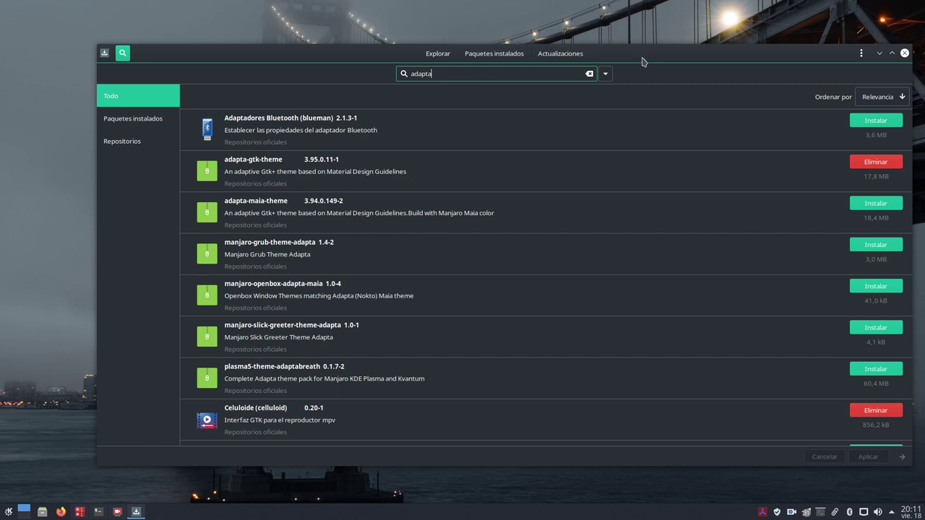
{"action": "left_click", "coordinate": [904, 54]}
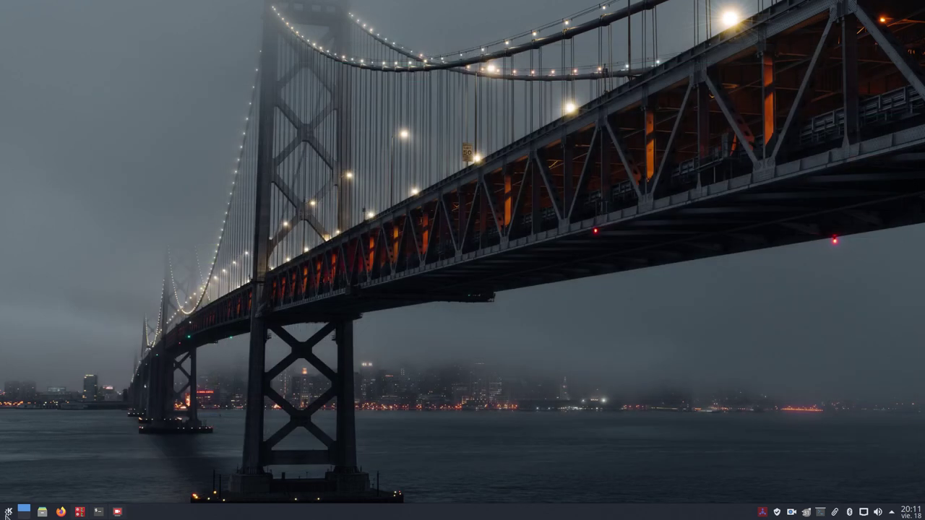
Open the system preferences, look over the application style and window decoration pages, and return to the overview.
{"action": "left_click", "coordinate": [8, 512]}
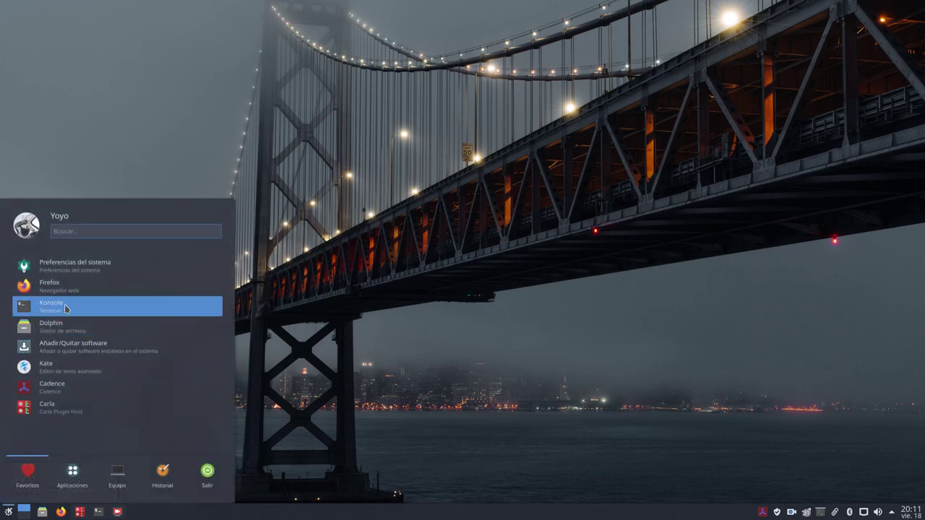
{"action": "left_click", "coordinate": [72, 272]}
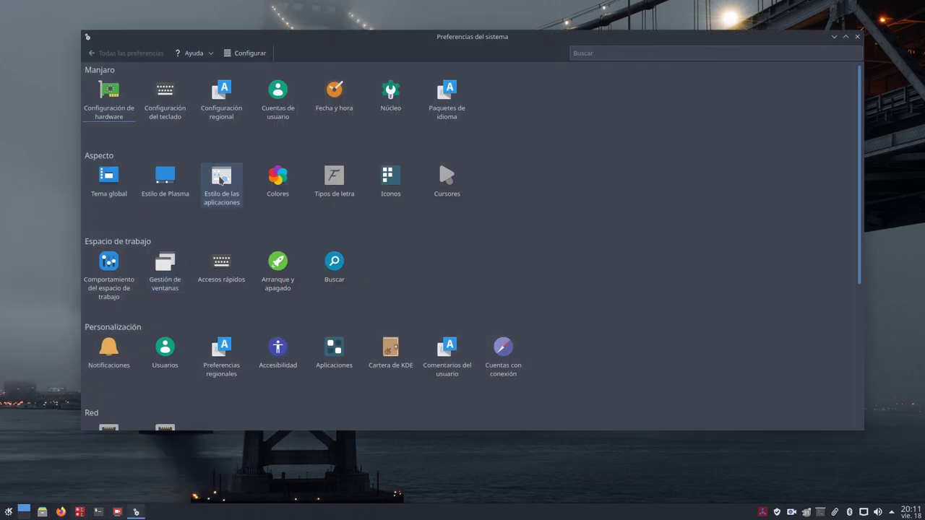
{"action": "left_click", "coordinate": [211, 195]}
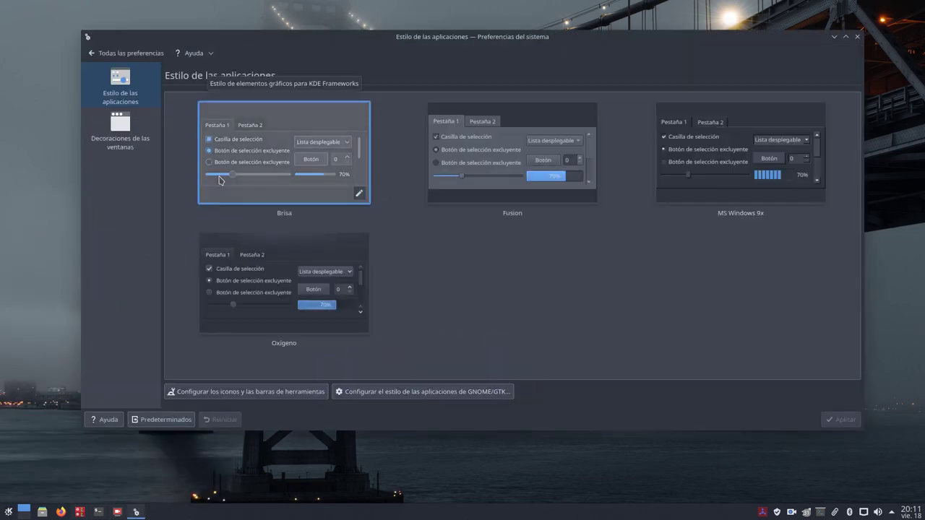
{"action": "left_click", "coordinate": [122, 128]}
{"action": "left_click", "coordinate": [132, 95]}
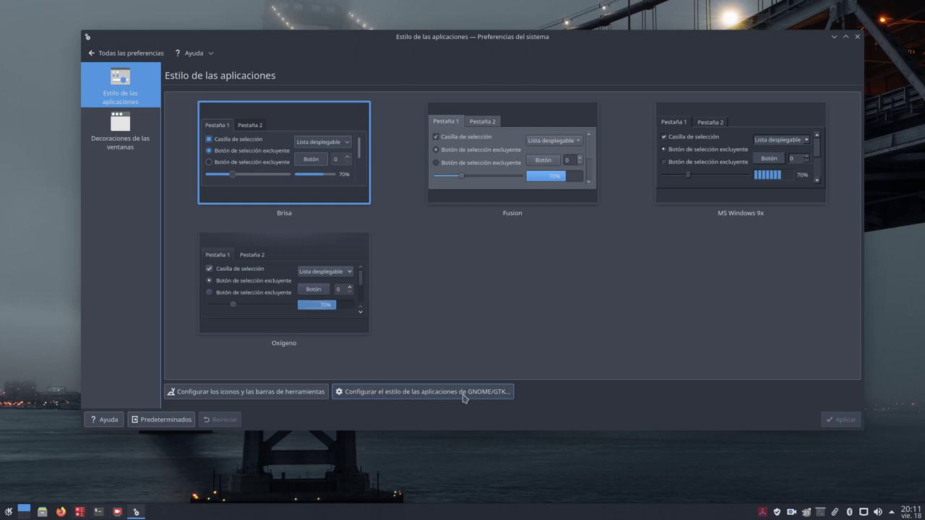
{"action": "left_click", "coordinate": [131, 54]}
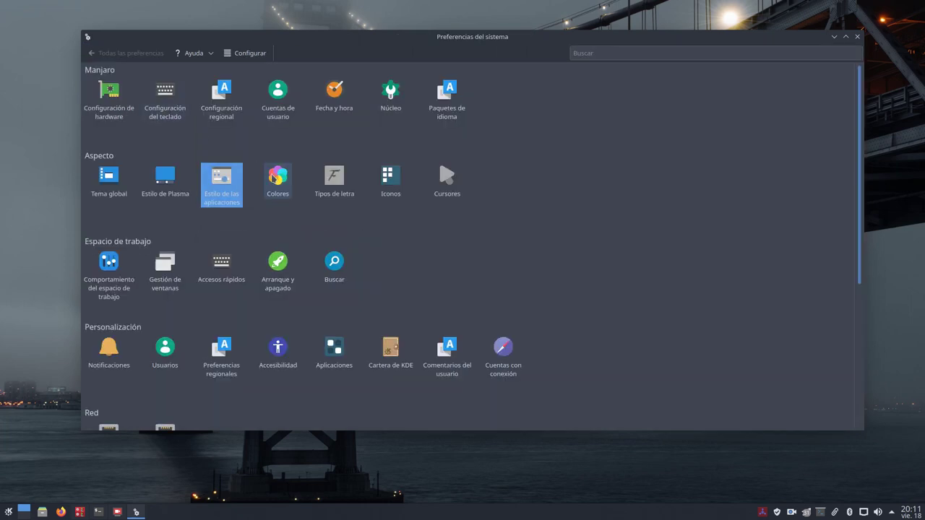
Set the system preferences' view style to Vista de barra lateral and open Estilo de las aplicaciones.
{"action": "left_click", "coordinate": [235, 57]}
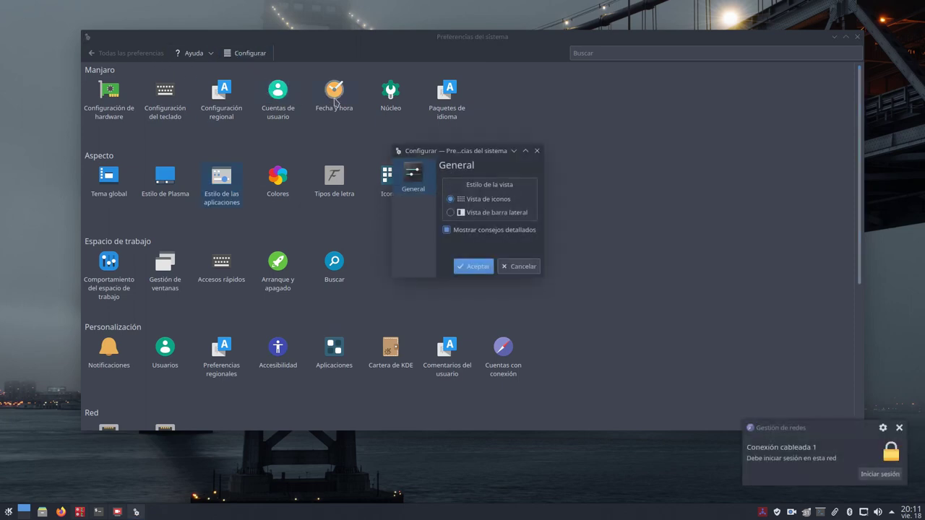
{"action": "left_click", "coordinate": [497, 213]}
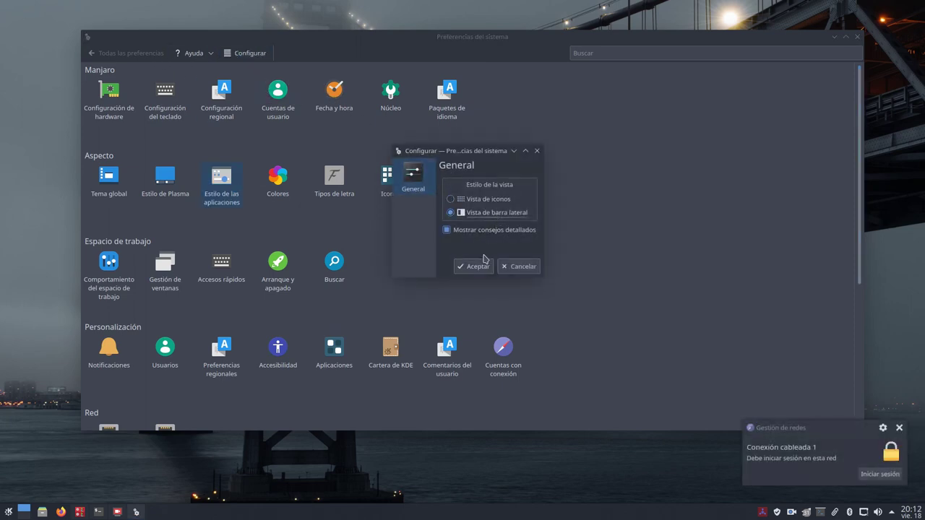
{"action": "left_click", "coordinate": [480, 266]}
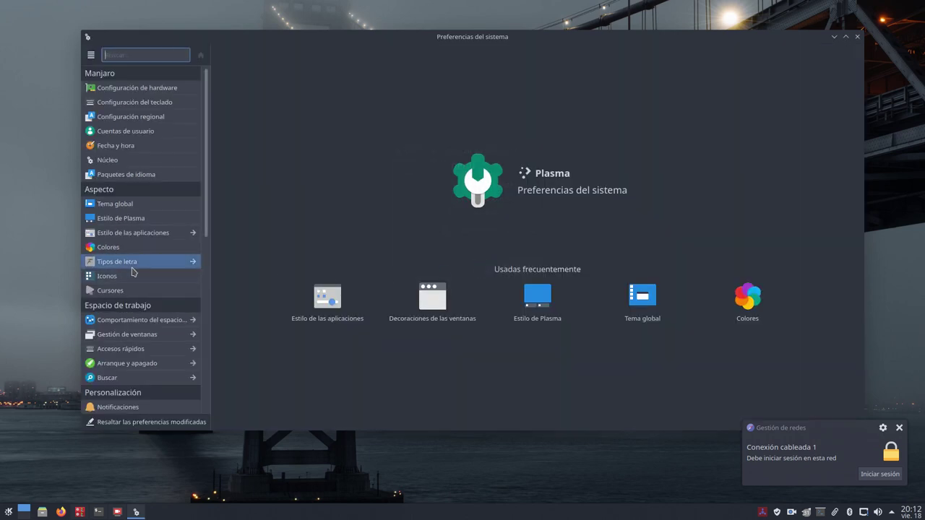
{"action": "left_click", "coordinate": [148, 232]}
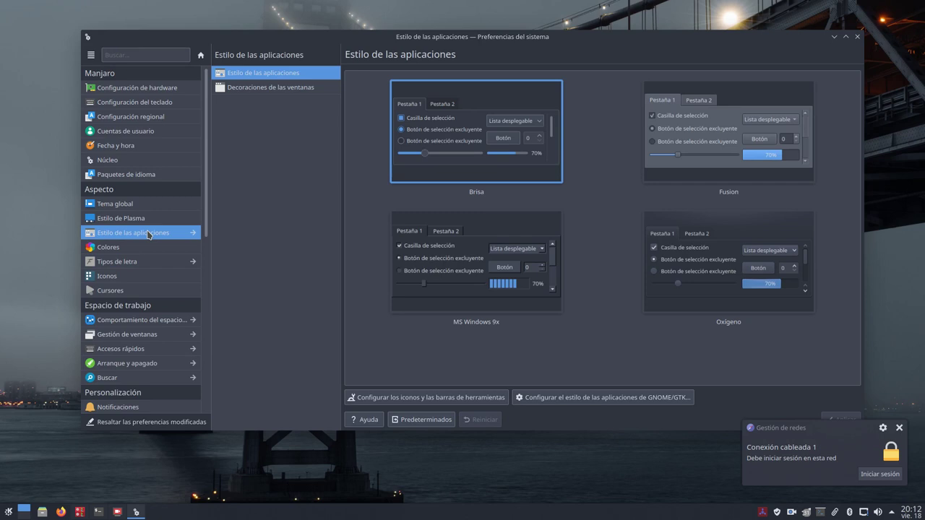
Restore the system preferences' view style to Vista de iconos and open Estilo de las aplicaciones.
{"action": "left_click", "coordinate": [91, 55]}
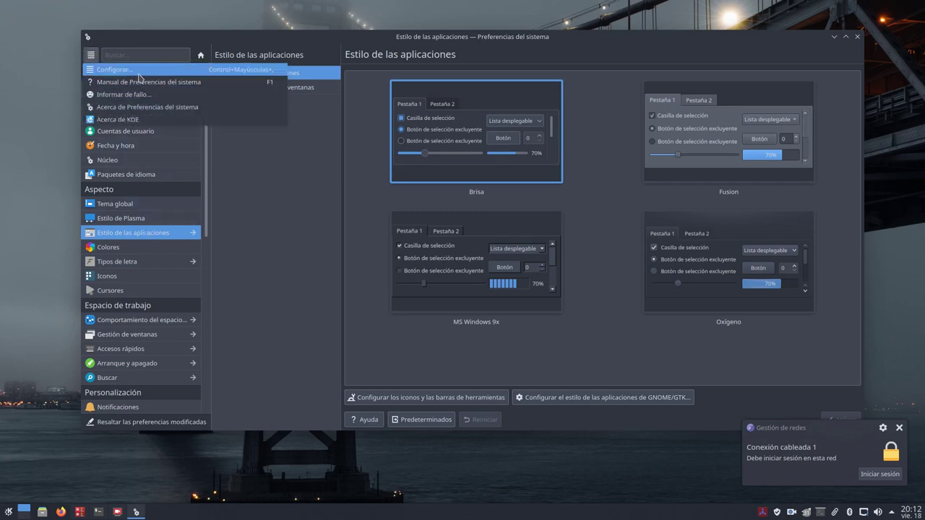
{"action": "left_click", "coordinate": [139, 71]}
{"action": "left_click", "coordinate": [494, 213]}
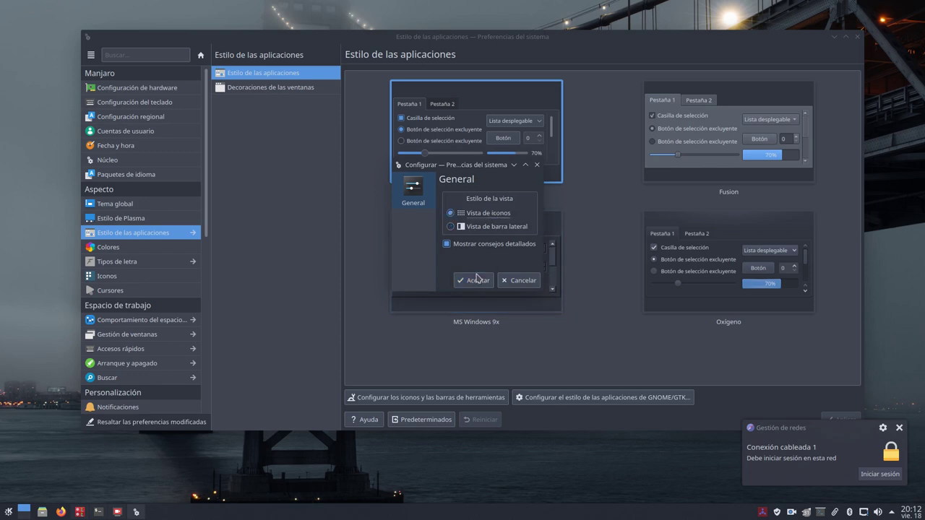
{"action": "left_click", "coordinate": [476, 282]}
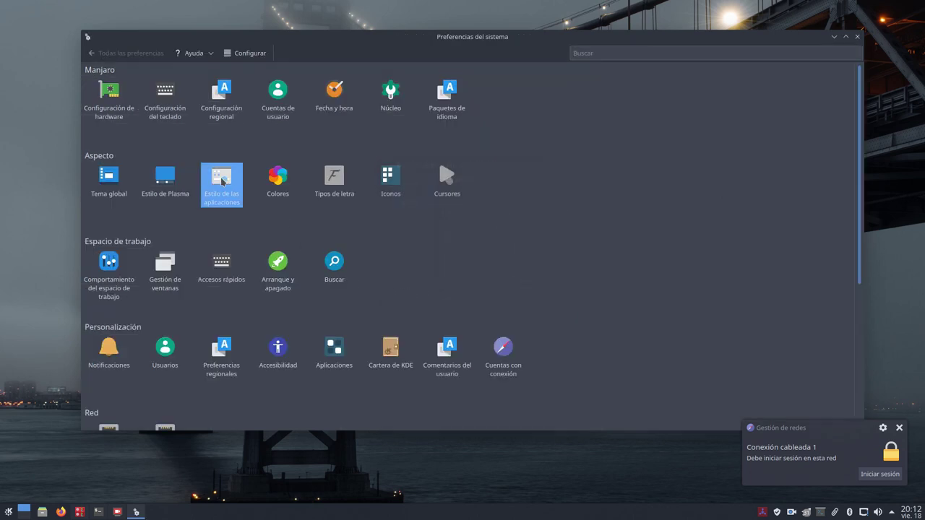
{"action": "left_click", "coordinate": [222, 182]}
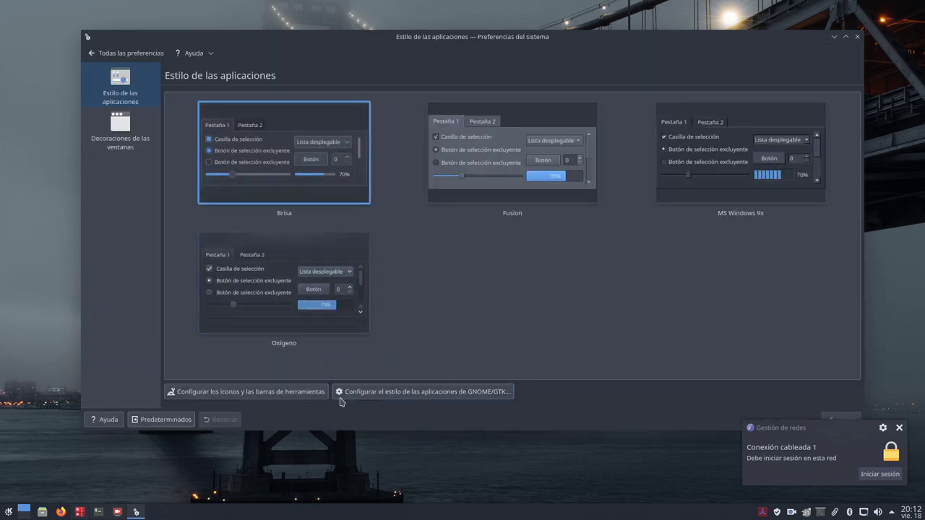
Open the GNOME/GTK application style configuration, view the available GTK themes, and dismiss the network notification.
{"action": "left_click", "coordinate": [430, 395]}
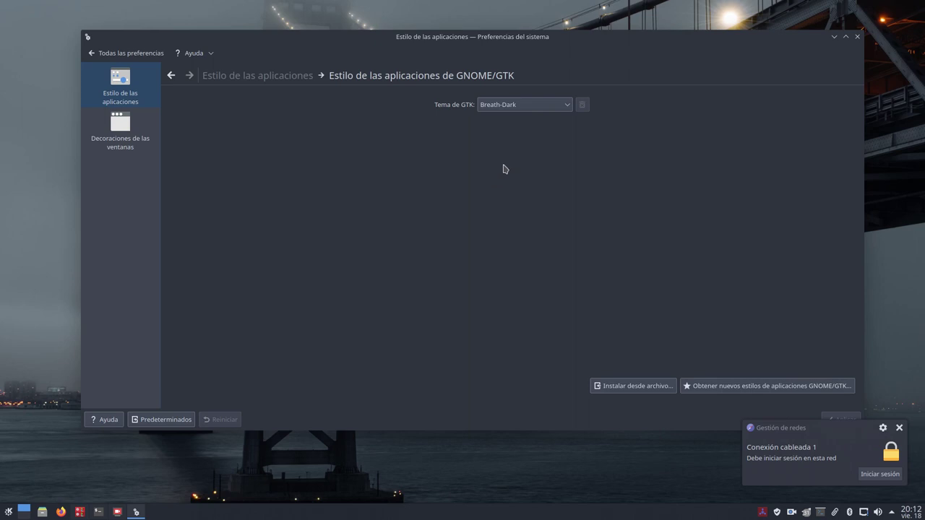
{"action": "left_click", "coordinate": [513, 110]}
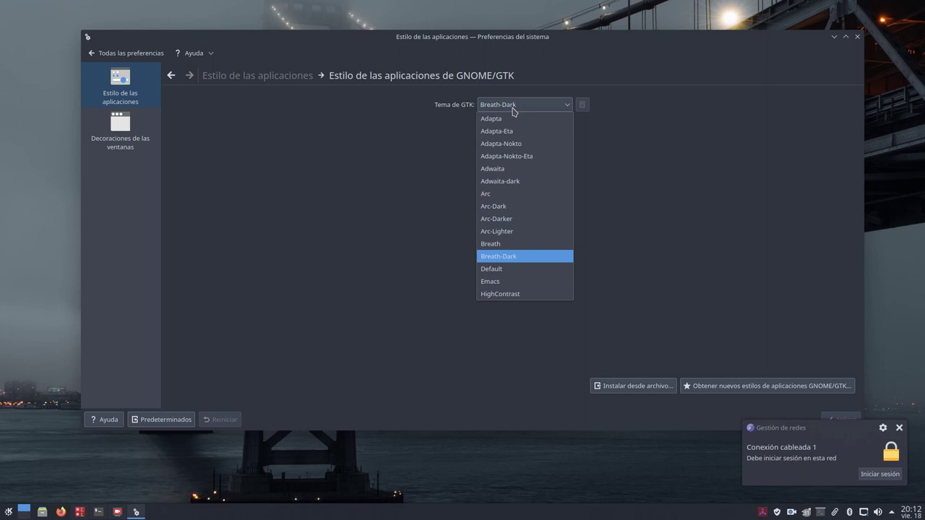
{"action": "left_click", "coordinate": [447, 162]}
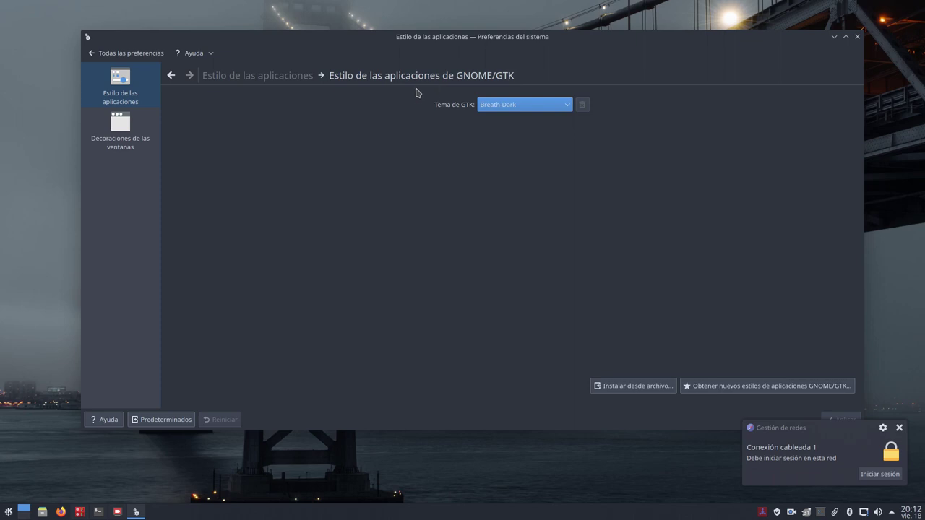
{"action": "left_click", "coordinate": [900, 428]}
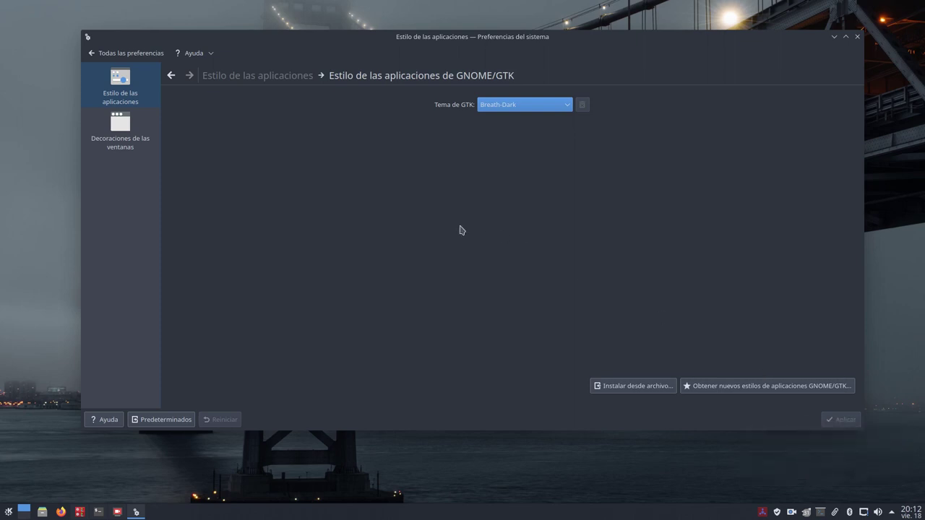
Set the GTK theme to Arc-Dark and apply the change.
{"action": "left_click", "coordinate": [525, 106]}
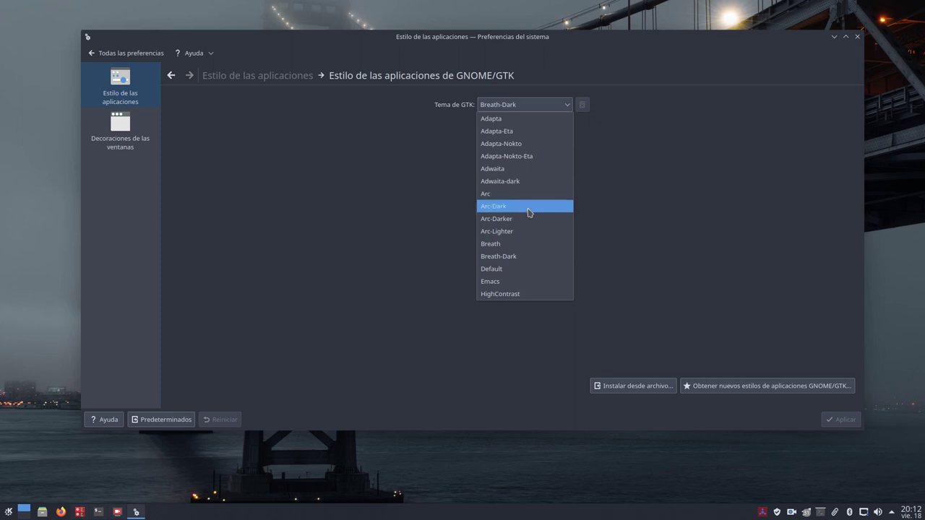
{"action": "left_click", "coordinate": [328, 260]}
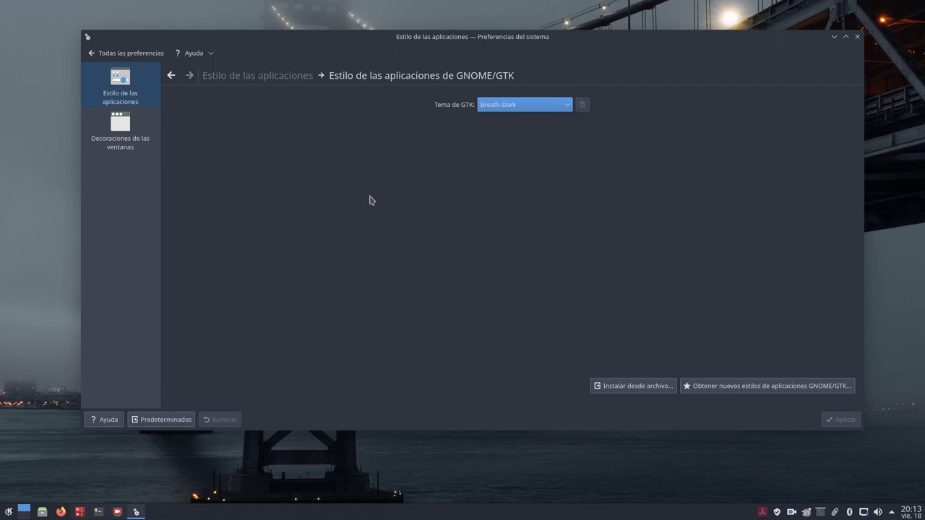
{"action": "left_click", "coordinate": [504, 107]}
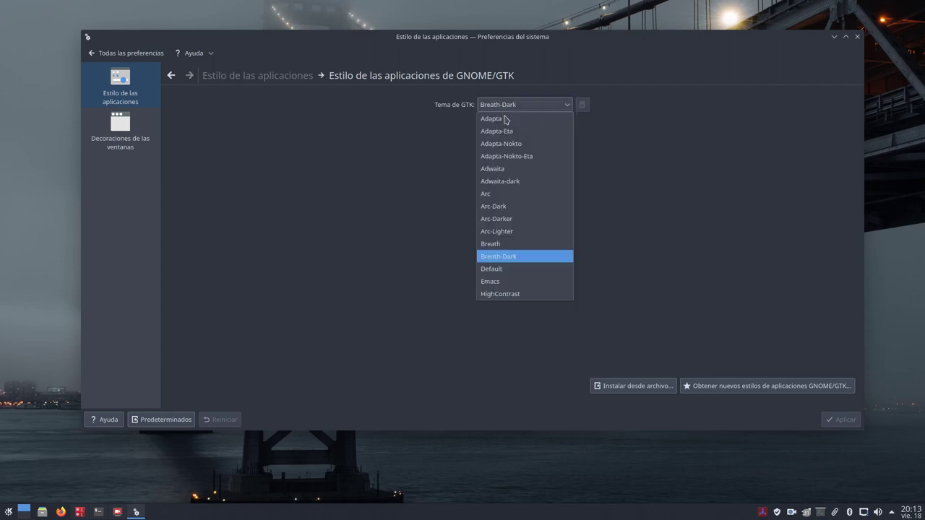
{"action": "left_click", "coordinate": [532, 209]}
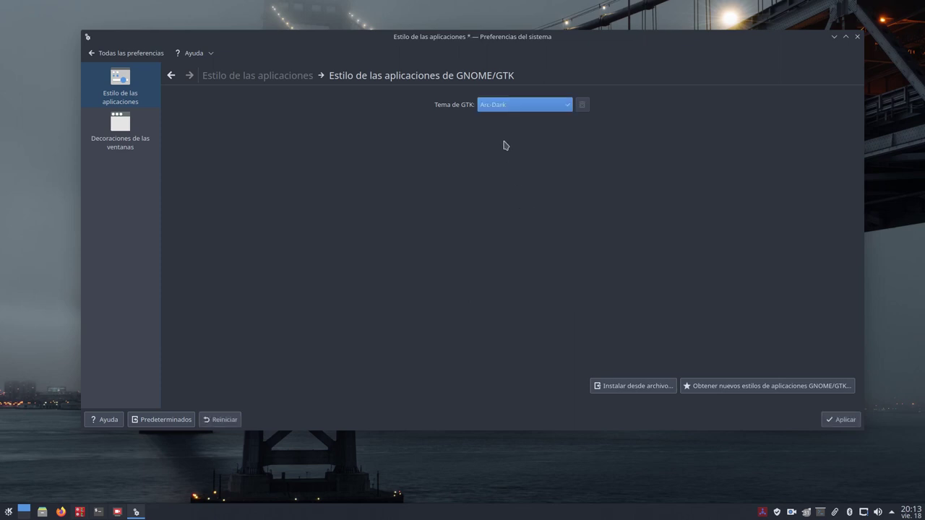
{"action": "left_click", "coordinate": [842, 420]}
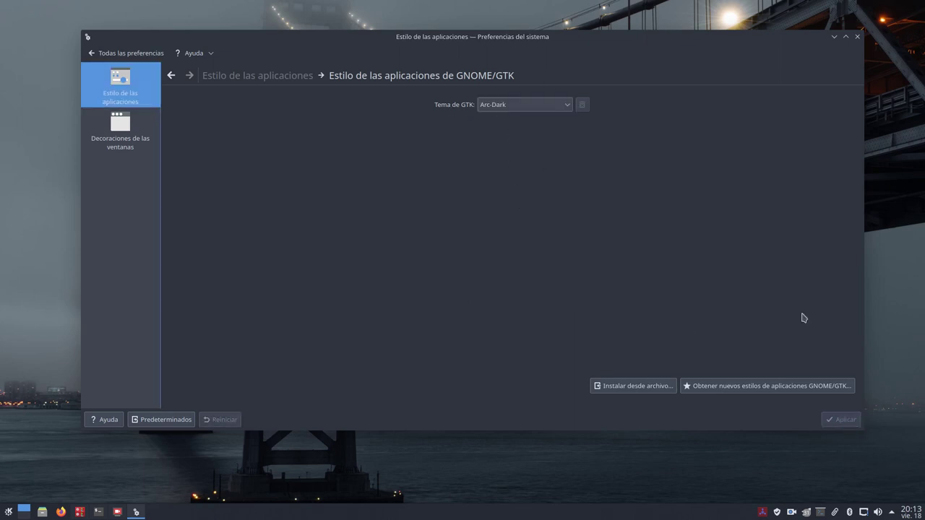
Minimize the system preferences, open Firefox and reposition its window on the desktop to view its theming.
{"action": "left_click", "coordinate": [834, 36]}
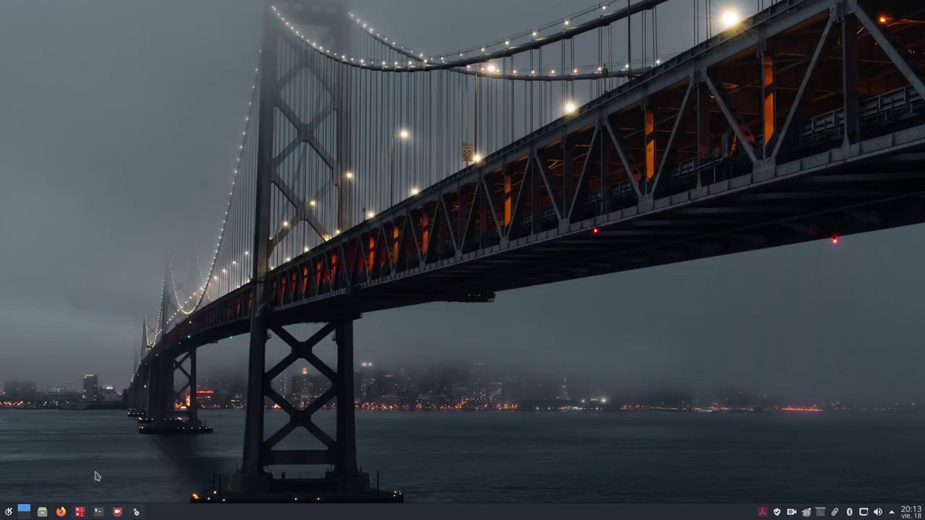
{"action": "left_click", "coordinate": [61, 512]}
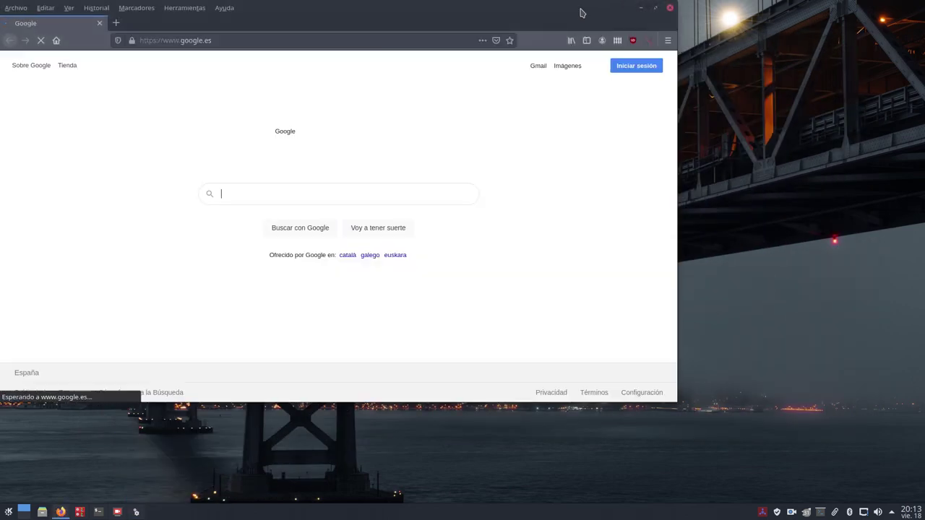
{"action": "left_click_drag", "start_coordinate": [584, 12], "coordinate": [745, 78]}
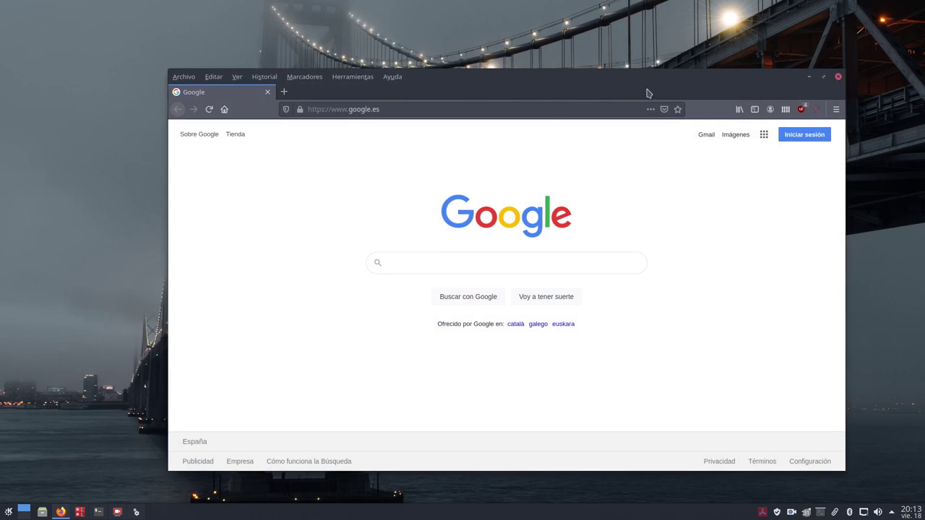
{"action": "left_click_drag", "start_coordinate": [547, 92], "coordinate": [516, 64]}
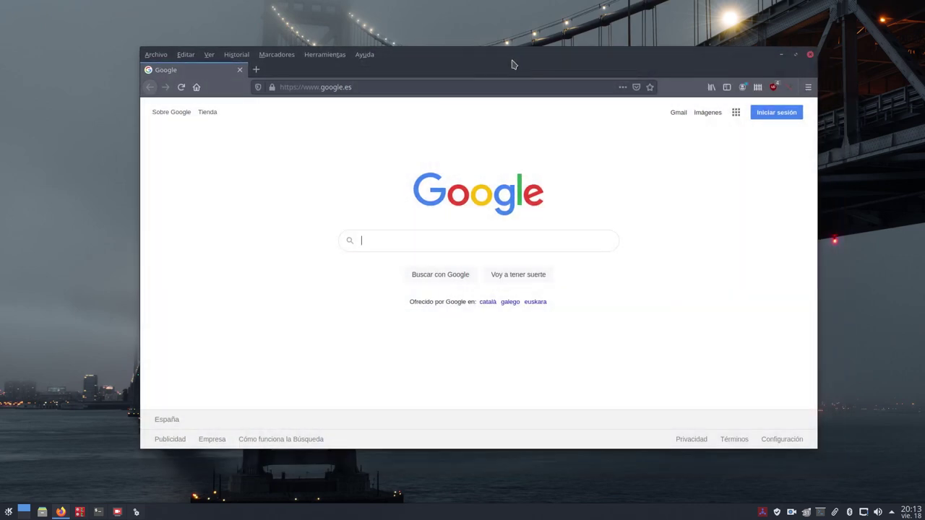
Hide Firefox's menu bar to view the title bar without it, show it again, and close the browser.
{"action": "right_click", "coordinate": [466, 70]}
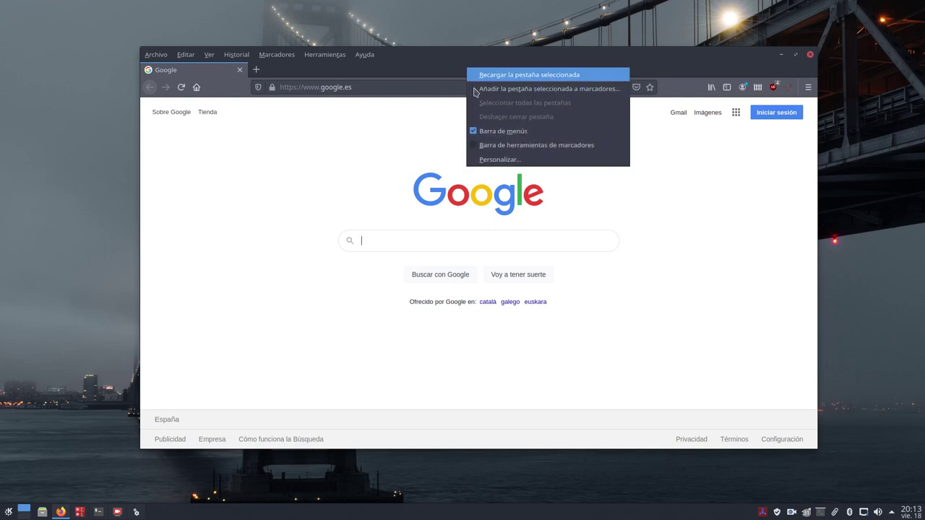
{"action": "left_click", "coordinate": [505, 130]}
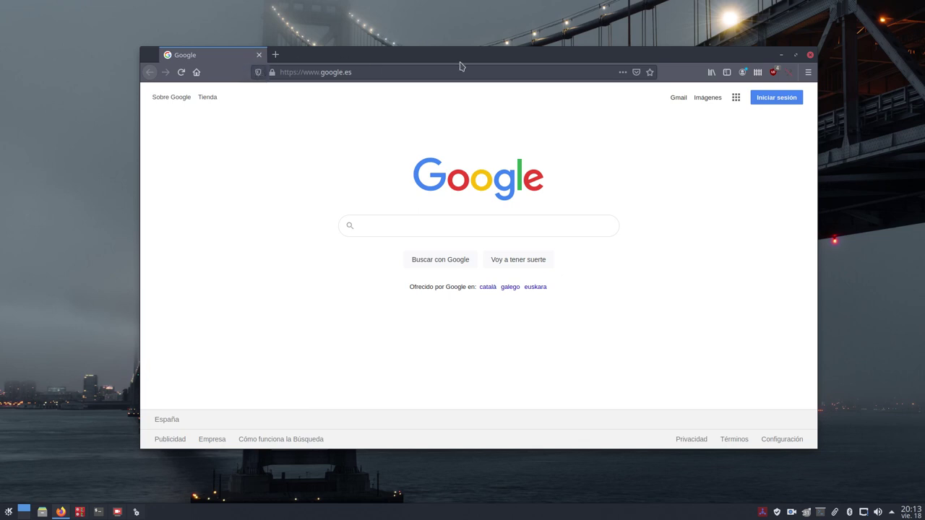
{"action": "right_click", "coordinate": [548, 65]}
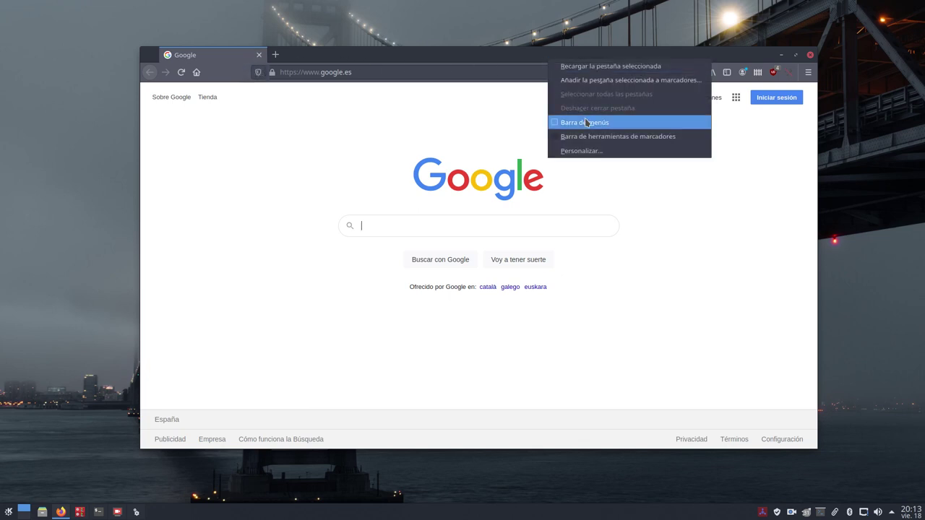
{"action": "left_click", "coordinate": [584, 120]}
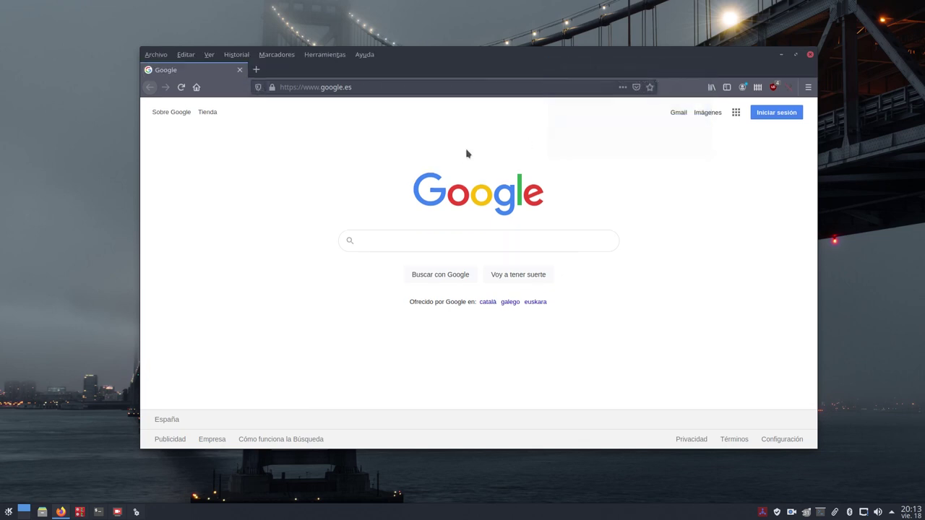
{"action": "left_click", "coordinate": [811, 56]}
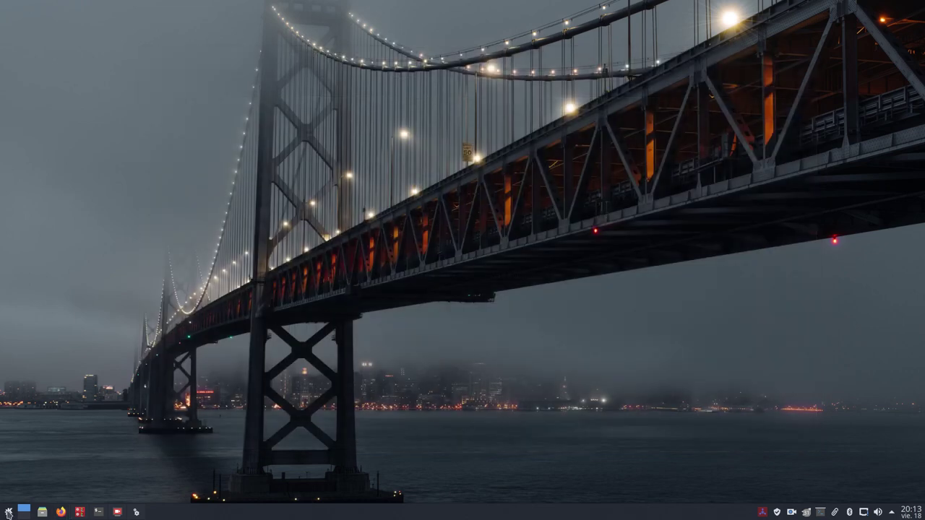
Open Añadir/Quitar software, move its window up, and make the window smaller.
{"action": "left_click", "coordinate": [8, 512]}
{"action": "left_click", "coordinate": [48, 351]}
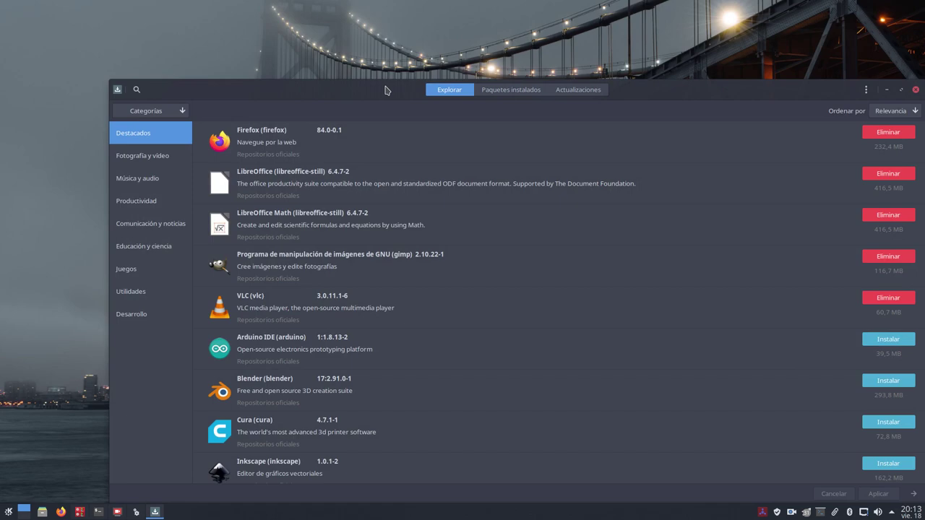
{"action": "left_click_drag", "start_coordinate": [385, 90], "coordinate": [362, 42]}
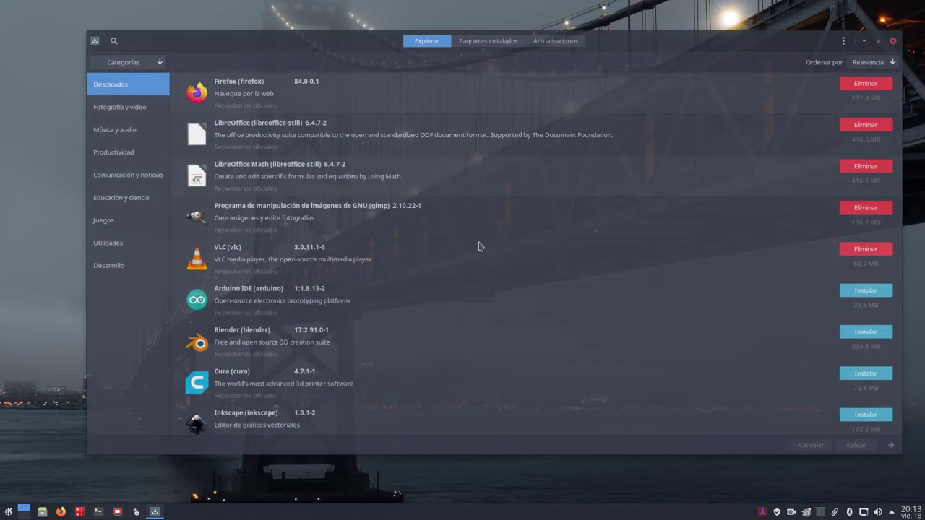
{"action": "left_click_drag", "start_coordinate": [903, 457], "coordinate": [821, 389]}
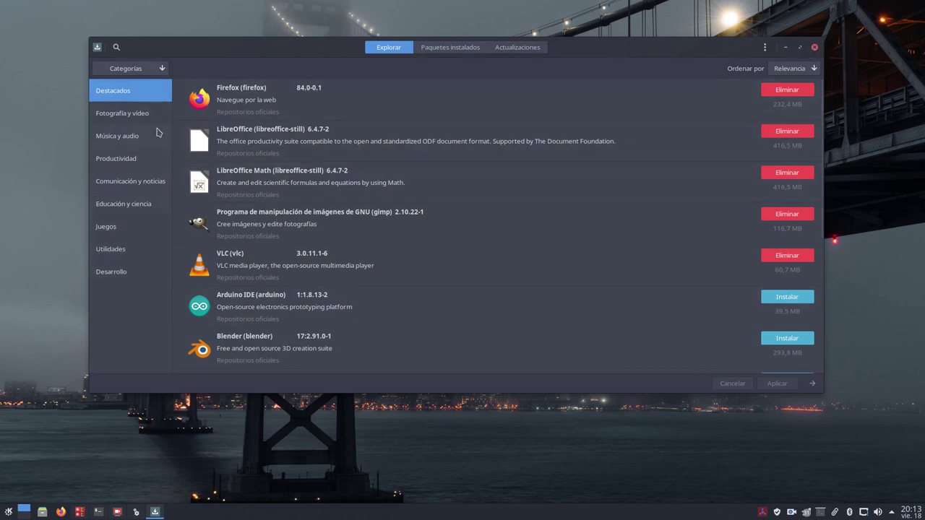
Browse the Fotografía y vídeo and Música y audio categories, return to Destacados, and close the software manager.
{"action": "left_click", "coordinate": [118, 113]}
{"action": "left_click", "coordinate": [129, 131]}
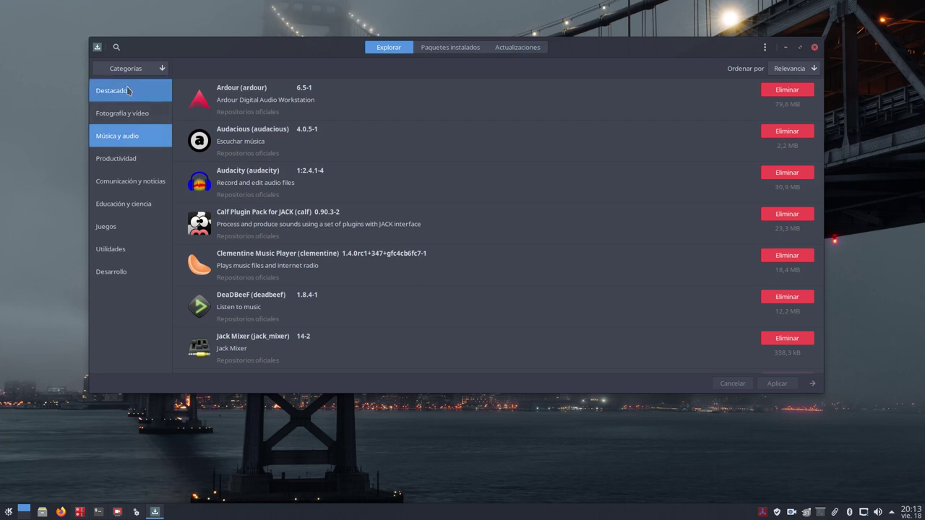
{"action": "left_click", "coordinate": [128, 90]}
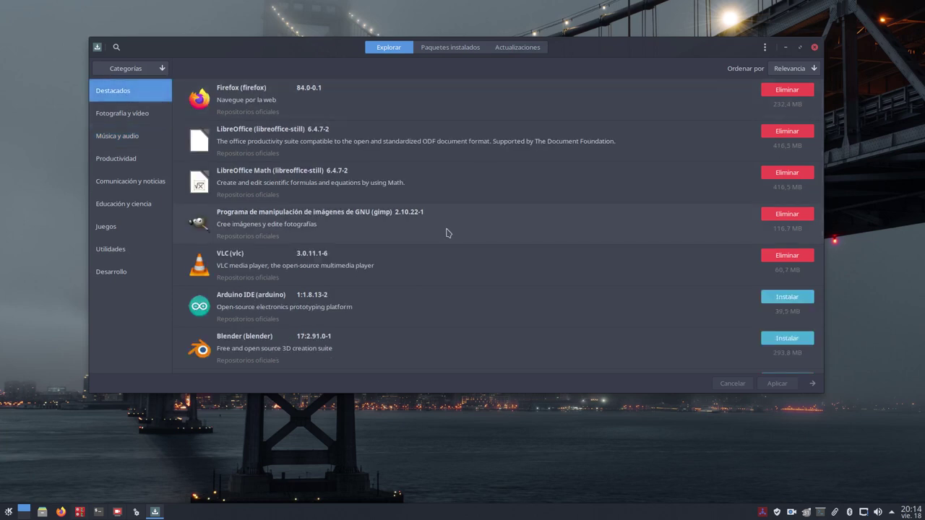
{"action": "left_click", "coordinate": [814, 47]}
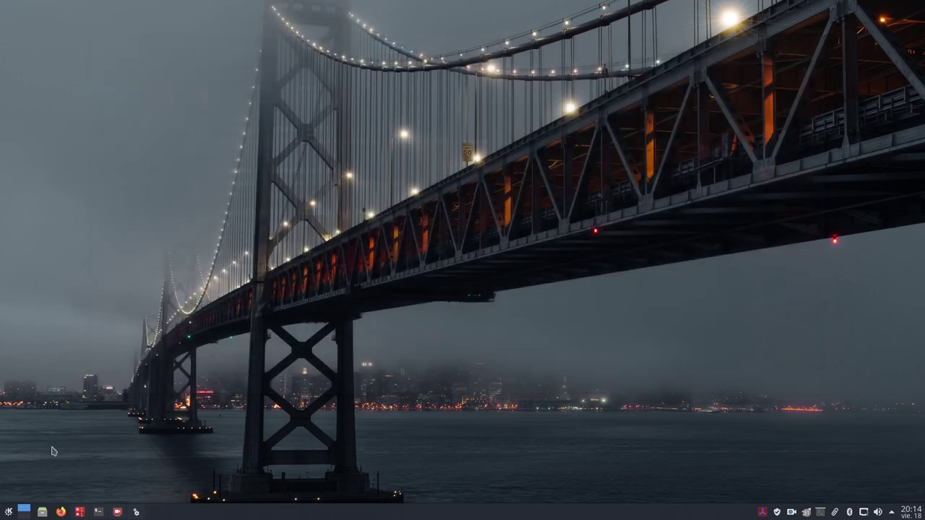
Find and launch DeaDBeeF, move its window around to inspect its GTK theming, and close it.
{"action": "left_click", "coordinate": [8, 512]}
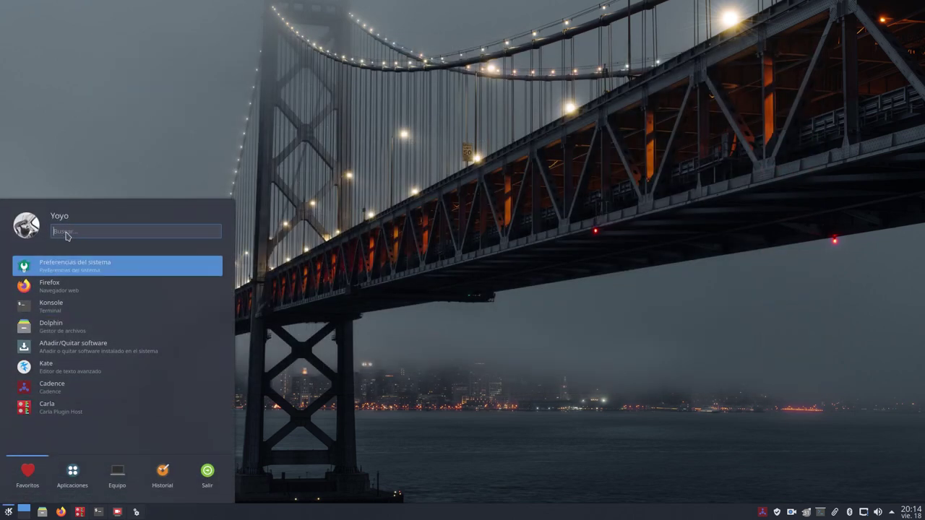
{"action": "type", "text": "deadbeef"}
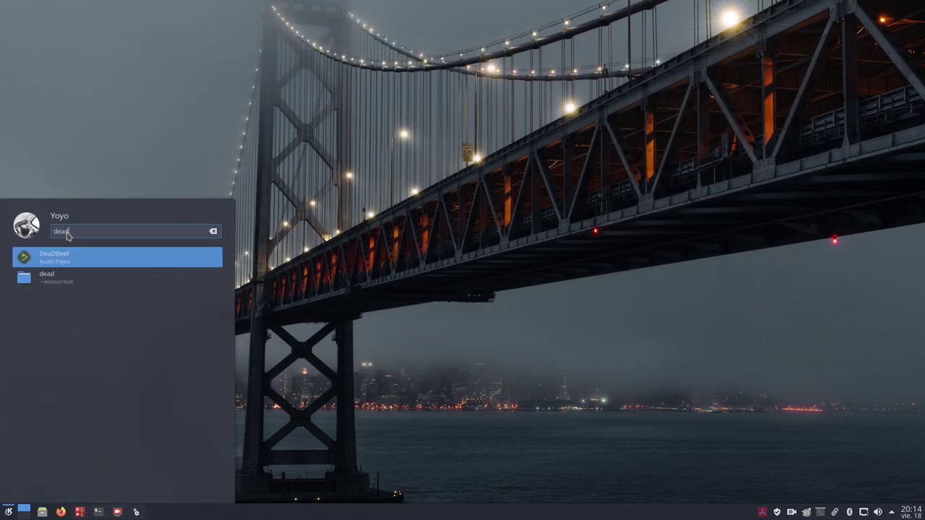
{"action": "key", "text": "Return"}
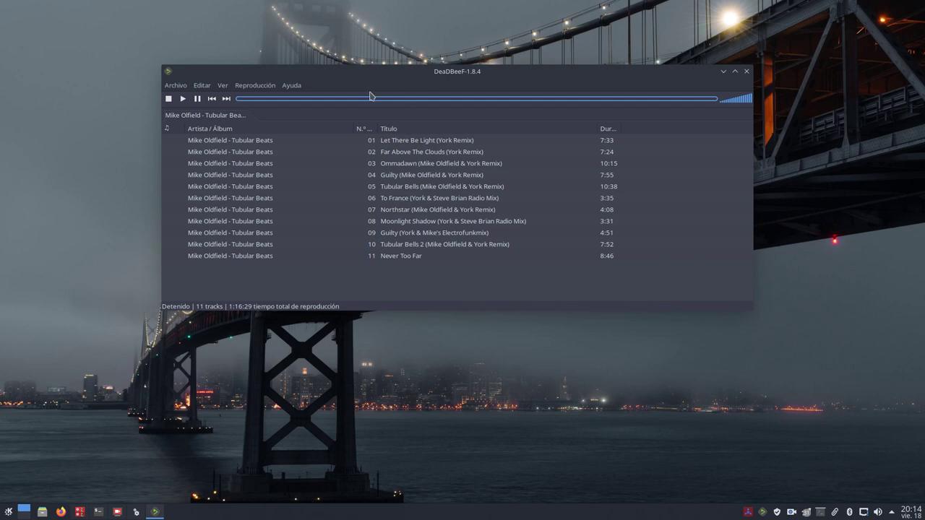
{"action": "left_click_drag", "start_coordinate": [398, 72], "coordinate": [375, 52]}
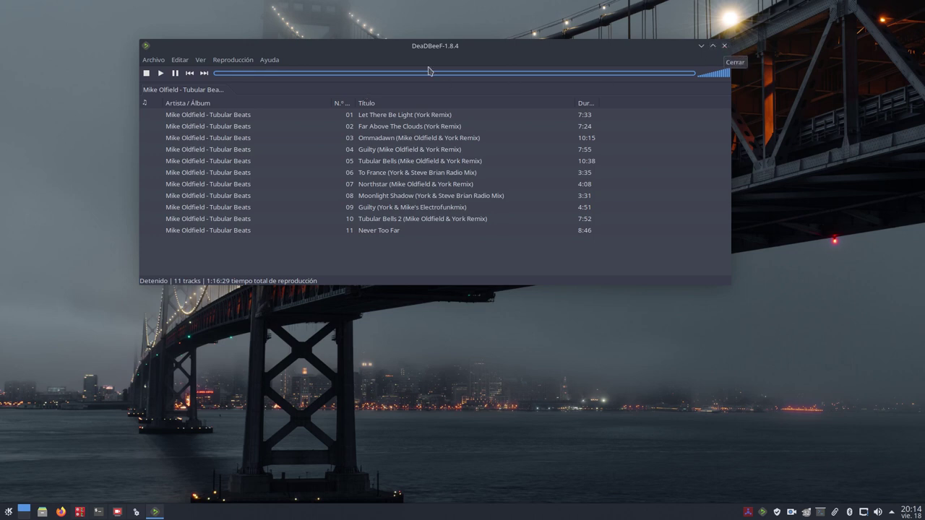
{"action": "left_click_drag", "start_coordinate": [447, 51], "coordinate": [470, 51]}
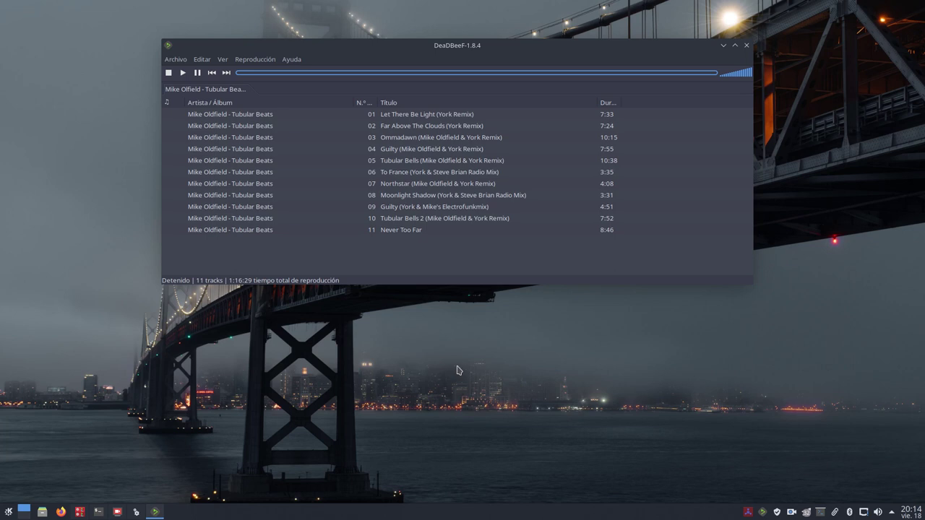
{"action": "left_click", "coordinate": [747, 45]}
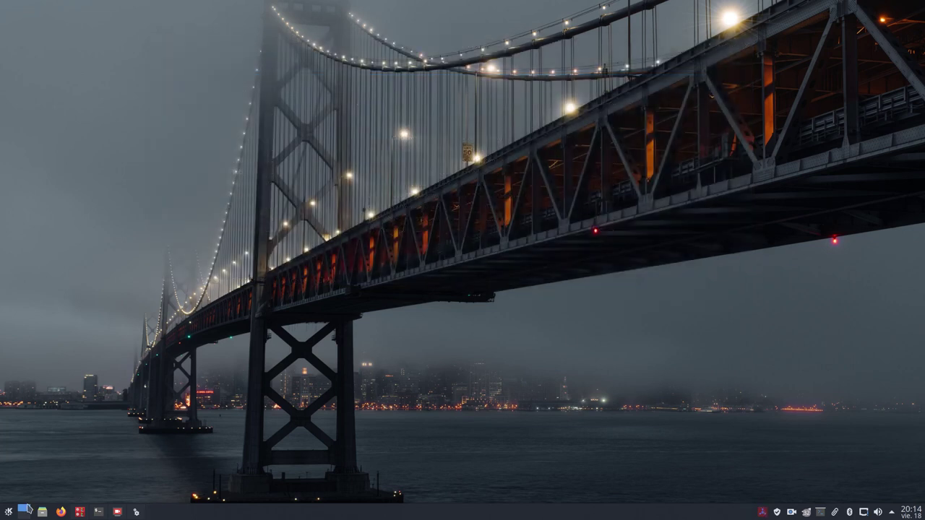
Return to the system preferences, set the GTK theme to Adapta-Nokto, and apply the change.
{"action": "left_click", "coordinate": [9, 514]}
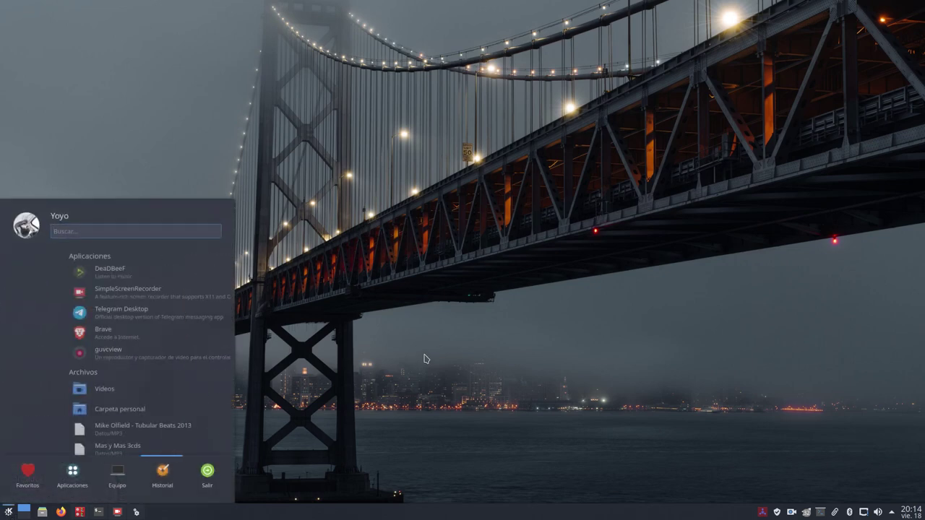
{"action": "left_click", "coordinate": [134, 513]}
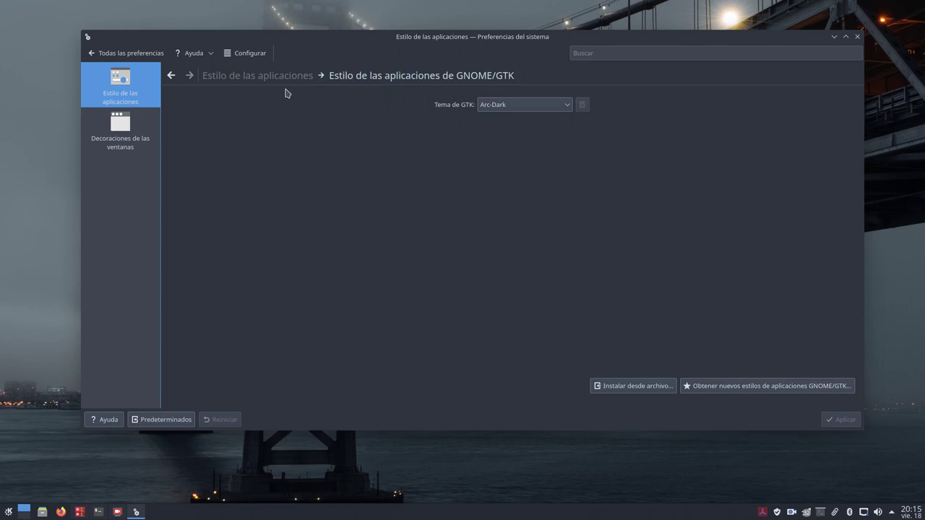
{"action": "left_click", "coordinate": [512, 110]}
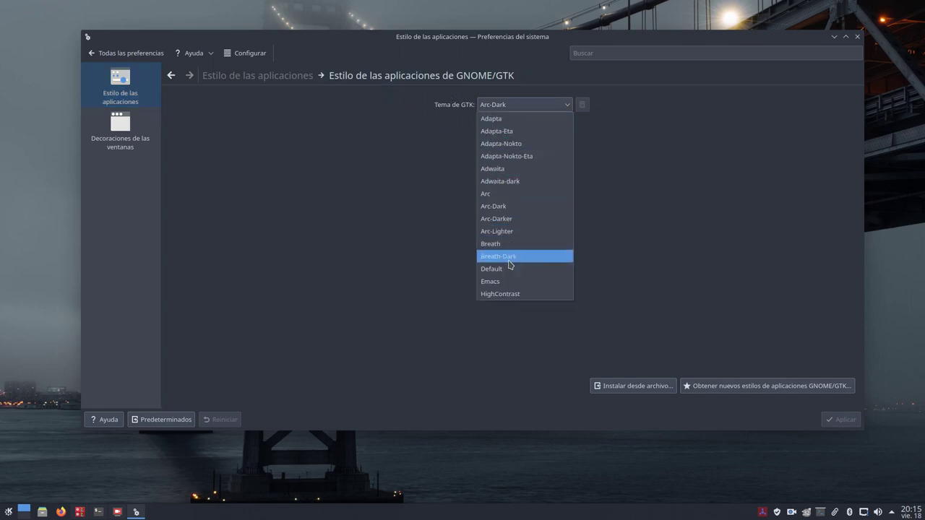
{"action": "left_click", "coordinate": [526, 145]}
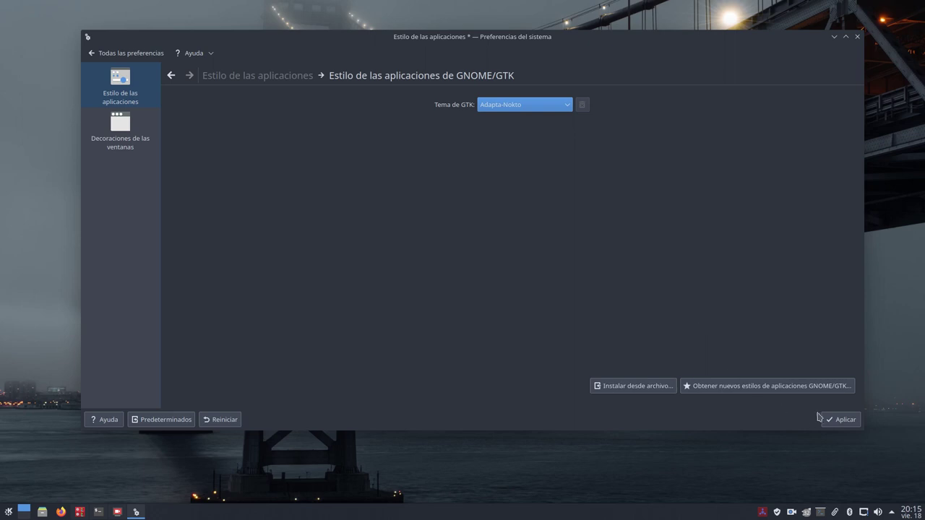
{"action": "left_click", "coordinate": [840, 420]}
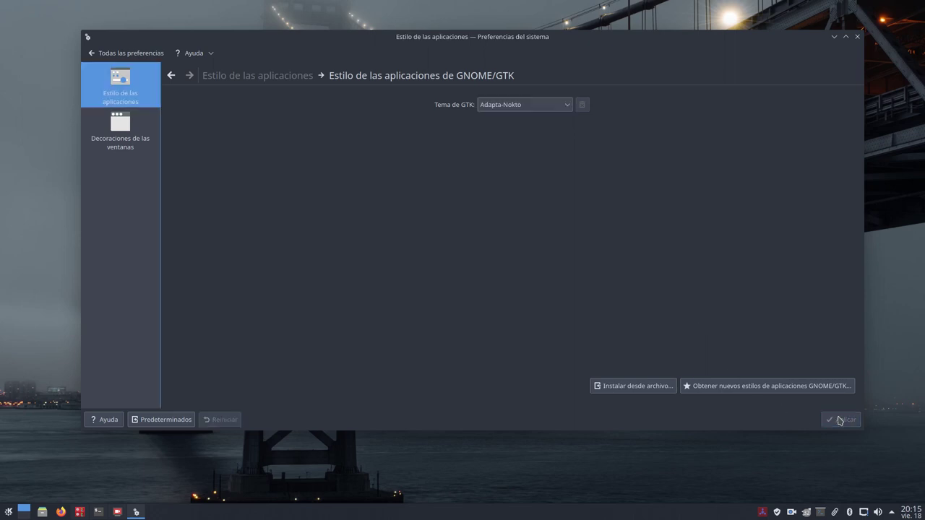
Minimize the system preferences, launch Firefox, and move its window toward the screen centre to inspect its GTK theming.
{"action": "left_click", "coordinate": [834, 36]}
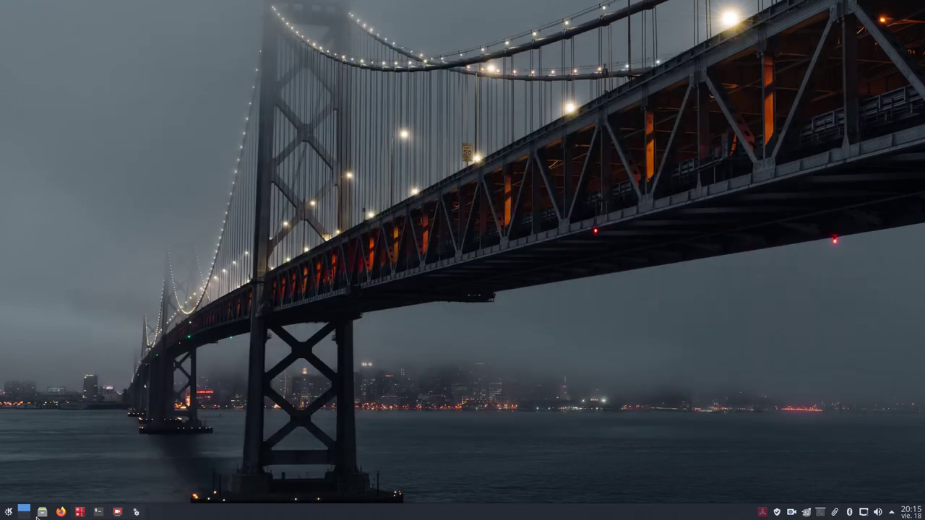
{"action": "left_click", "coordinate": [60, 511]}
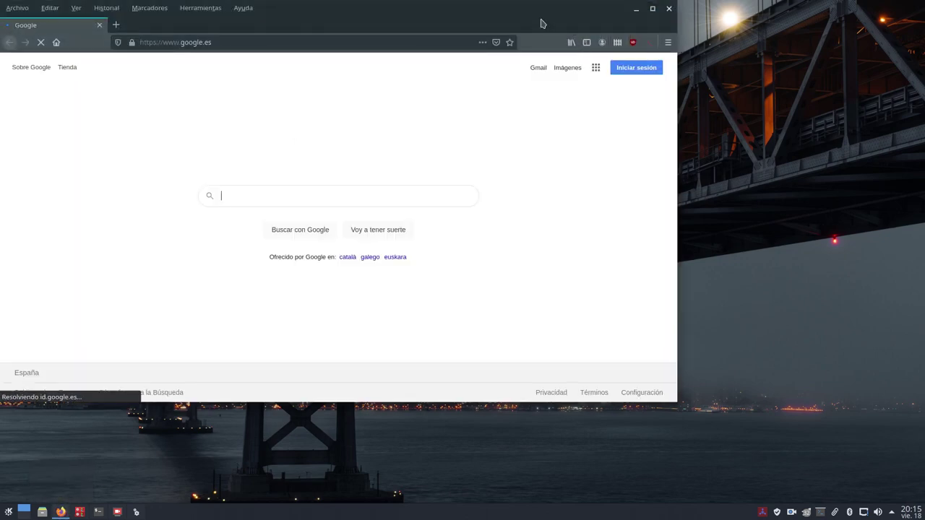
{"action": "left_click_drag", "start_coordinate": [541, 23], "coordinate": [600, 38]}
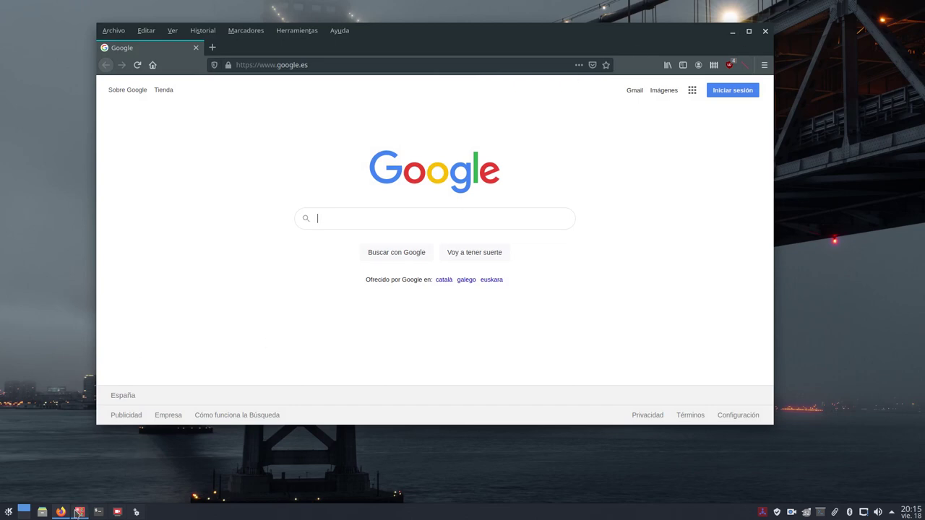
Return to the system preferences, apply the Adapta-Nokto-Eta GTK theme, then minimize the preferences and close Firefox.
{"action": "left_click", "coordinate": [135, 512]}
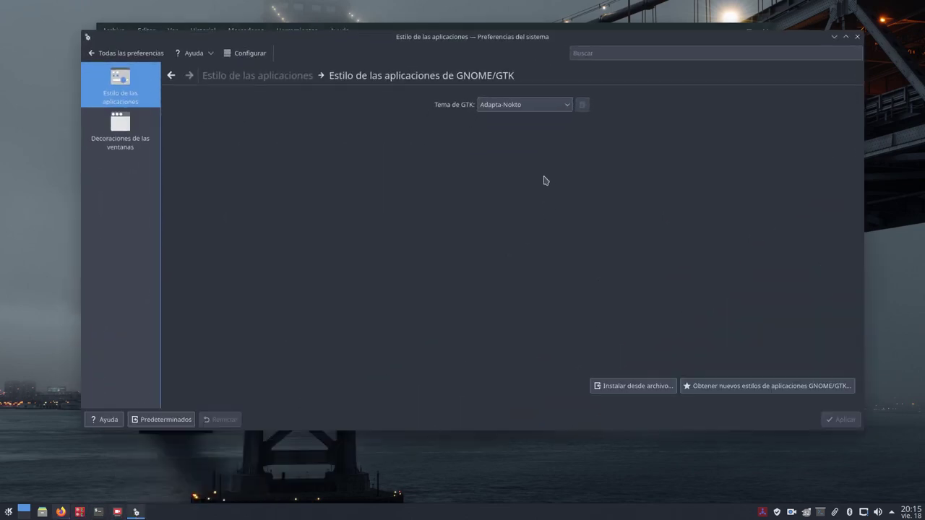
{"action": "left_click", "coordinate": [527, 109]}
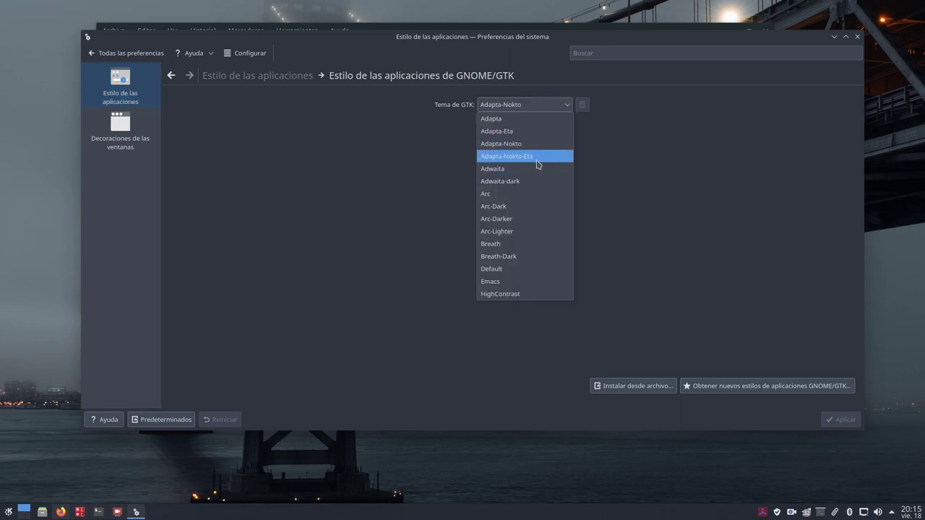
{"action": "left_click", "coordinate": [538, 156]}
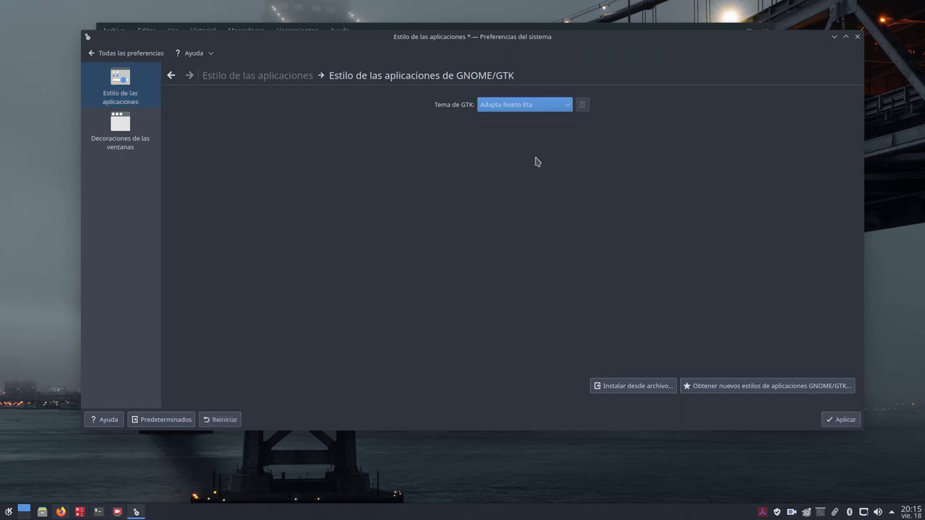
{"action": "left_click", "coordinate": [840, 420]}
{"action": "left_click", "coordinate": [834, 36]}
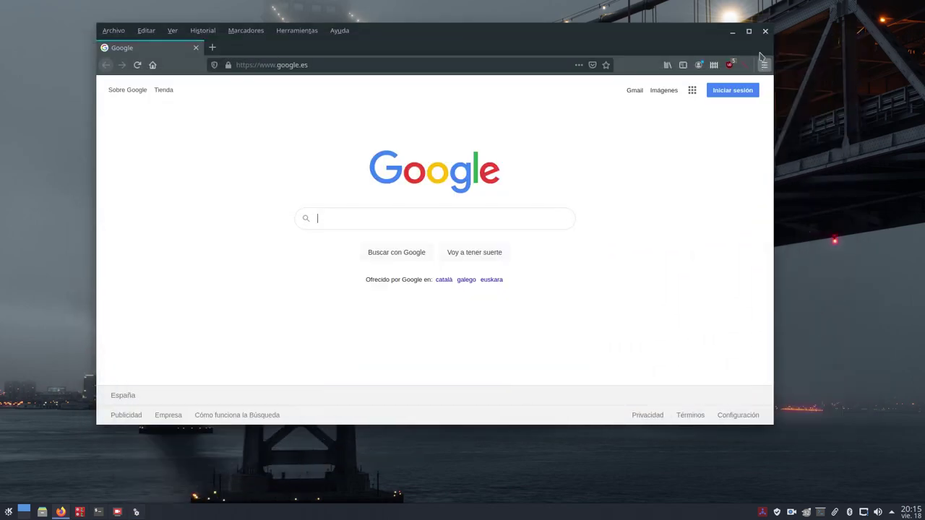
{"action": "left_click", "coordinate": [764, 31]}
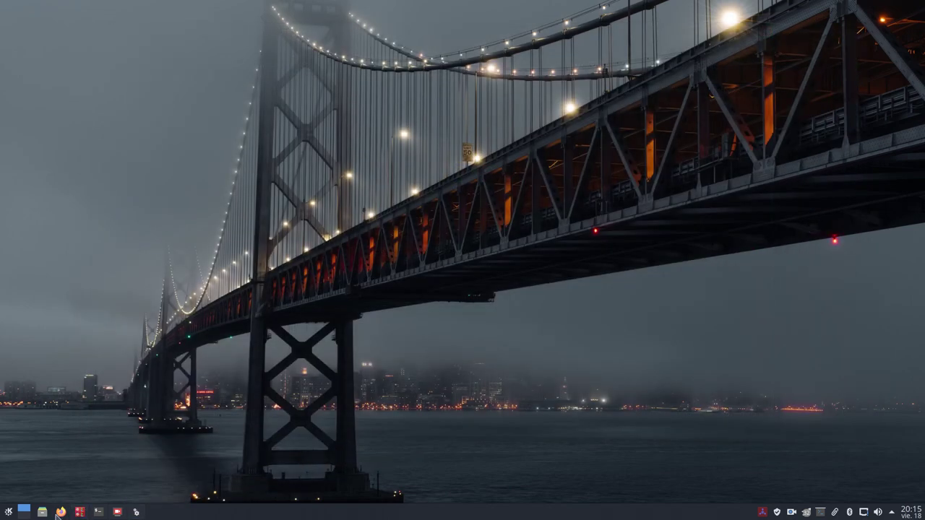
Relaunch Firefox, move its window, and hide its menu bar (Barra de menús).
{"action": "left_click", "coordinate": [60, 512]}
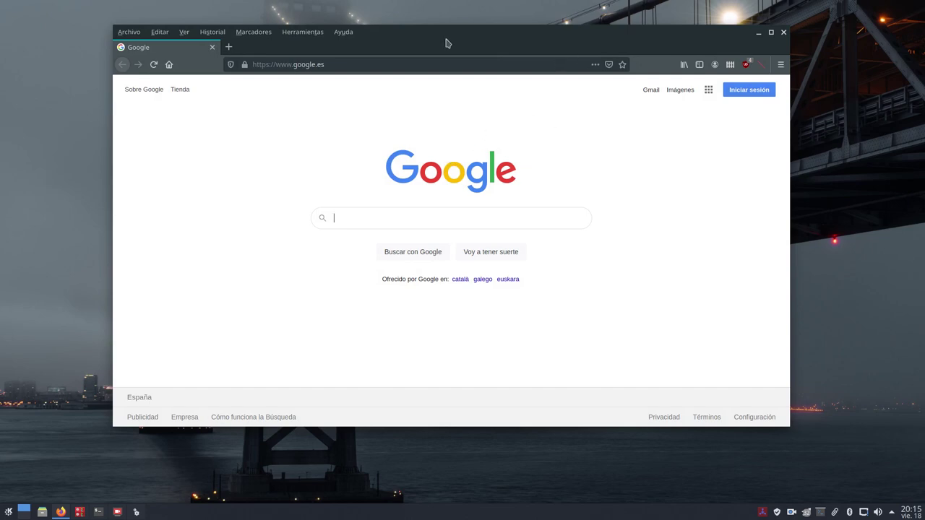
{"action": "left_click_drag", "start_coordinate": [447, 44], "coordinate": [495, 51]}
{"action": "right_click", "coordinate": [496, 50]}
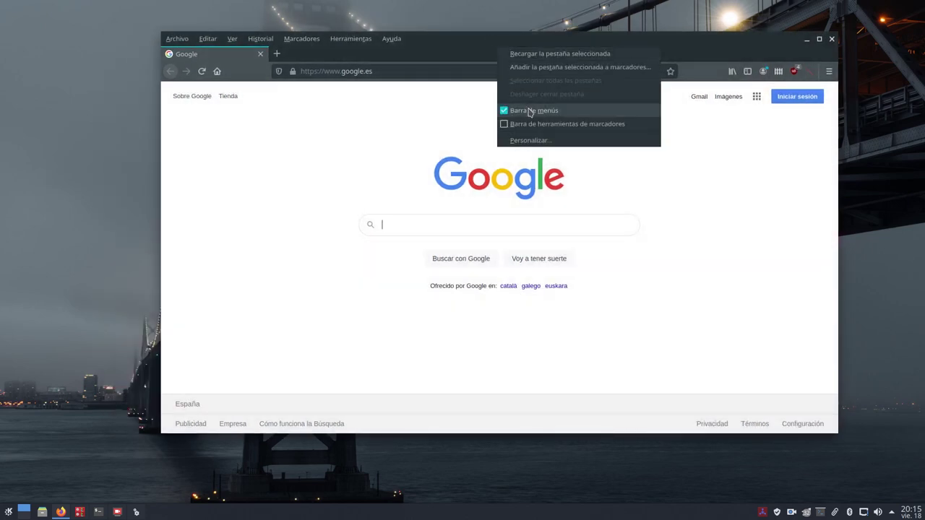
{"action": "left_click", "coordinate": [530, 110]}
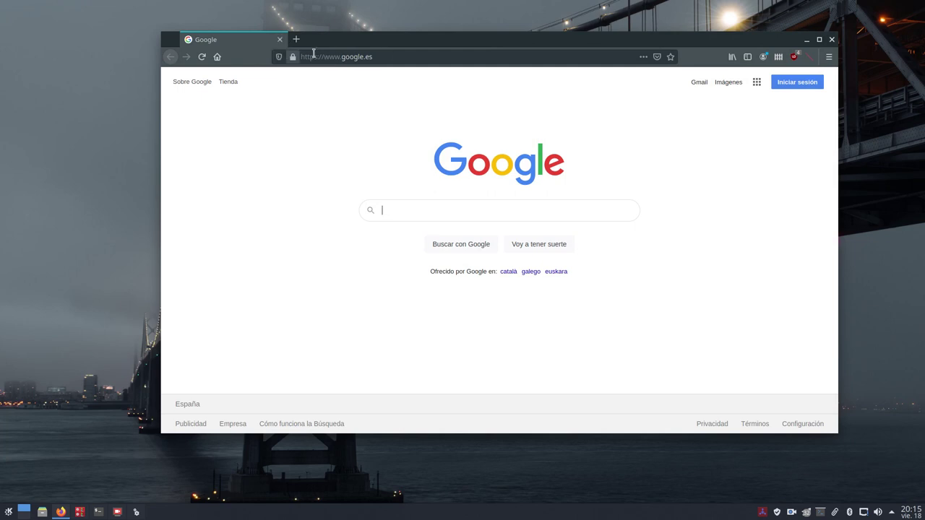
Show Firefox's menu bar again and close the browser.
{"action": "right_click", "coordinate": [438, 42]}
{"action": "left_click", "coordinate": [438, 108]}
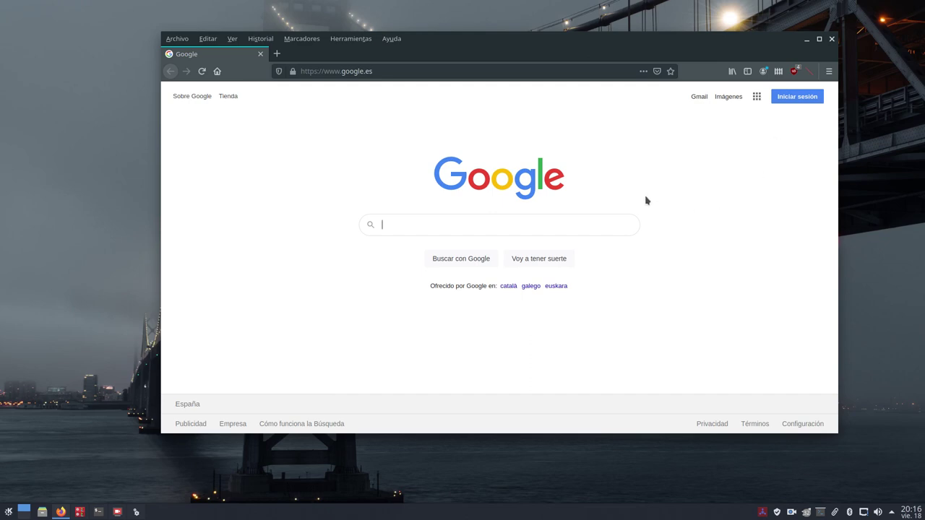
{"action": "left_click", "coordinate": [832, 38]}
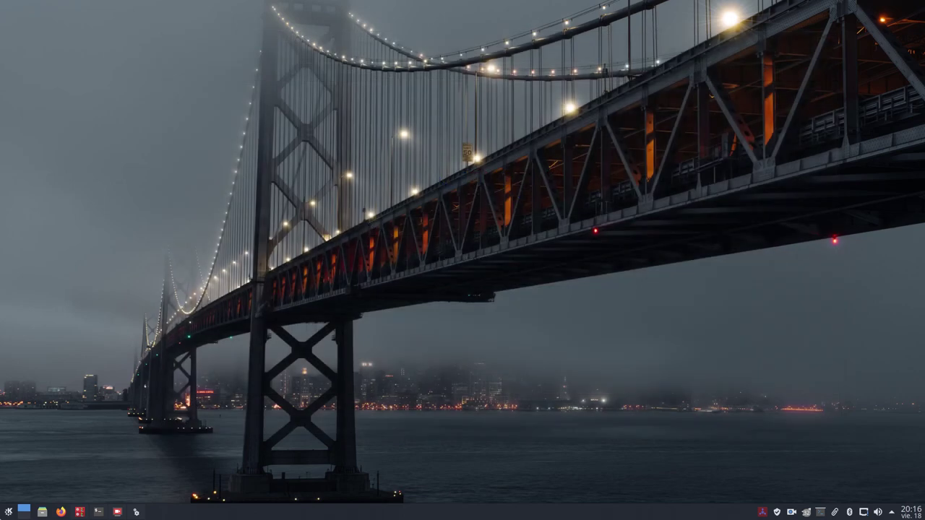
Open Añadir/Quitar software, move its window around to inspect the Adapta-Nokto-Eta theming, and close it.
{"action": "left_click", "coordinate": [10, 514]}
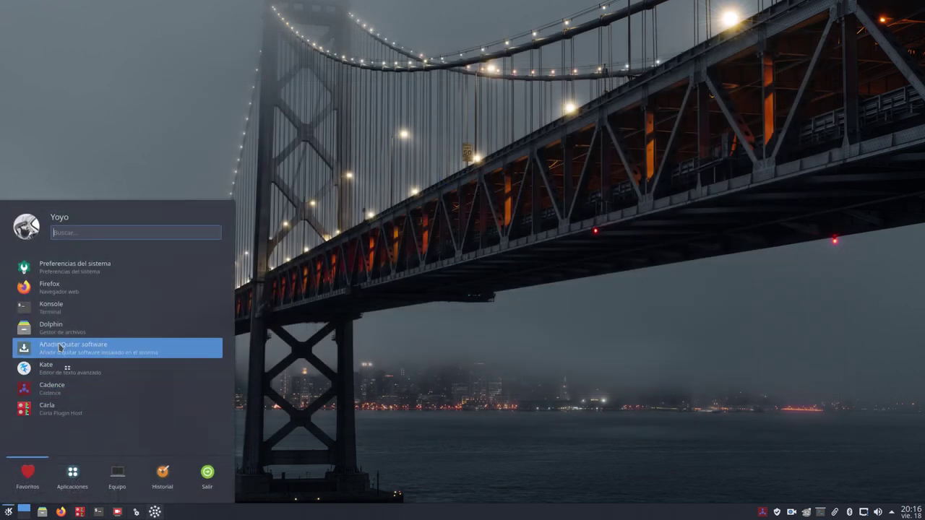
{"action": "left_click", "coordinate": [80, 348]}
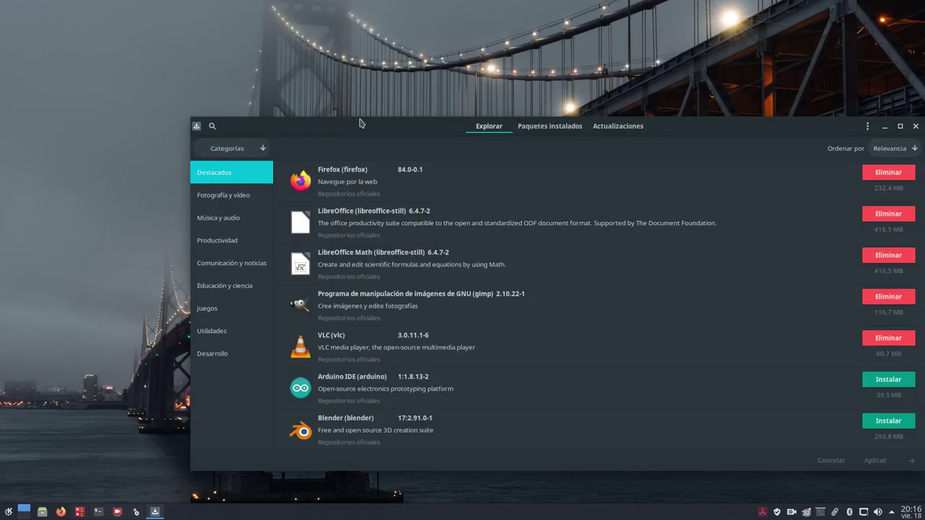
{"action": "left_click_drag", "start_coordinate": [359, 123], "coordinate": [307, 58]}
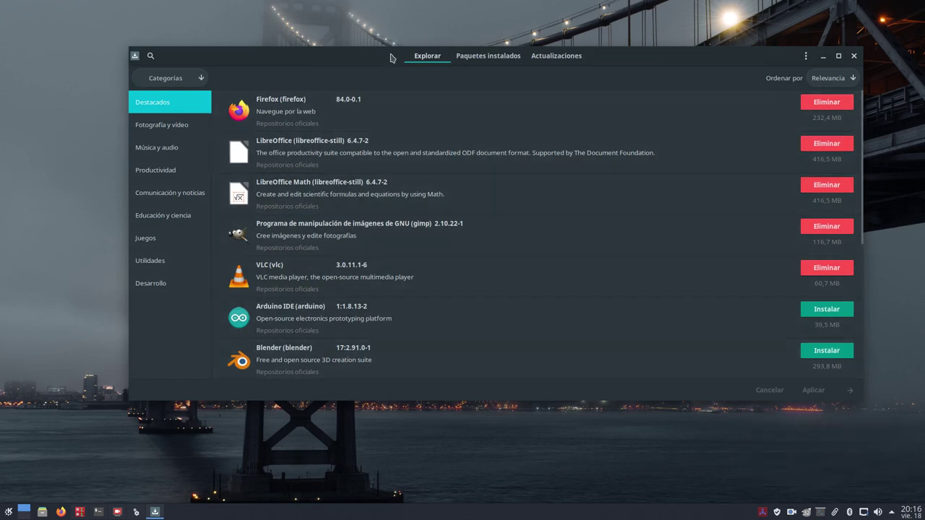
{"action": "left_click_drag", "start_coordinate": [342, 63], "coordinate": [300, 48]}
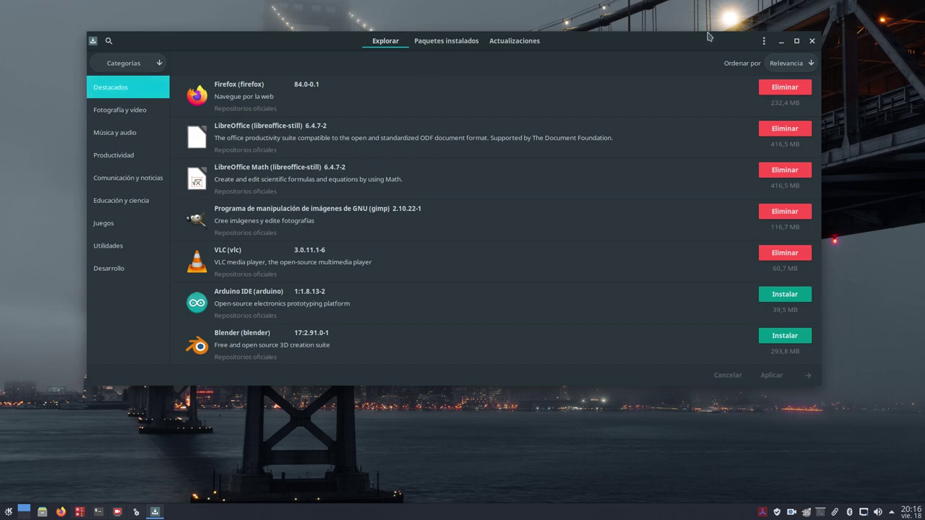
{"action": "left_click", "coordinate": [812, 41]}
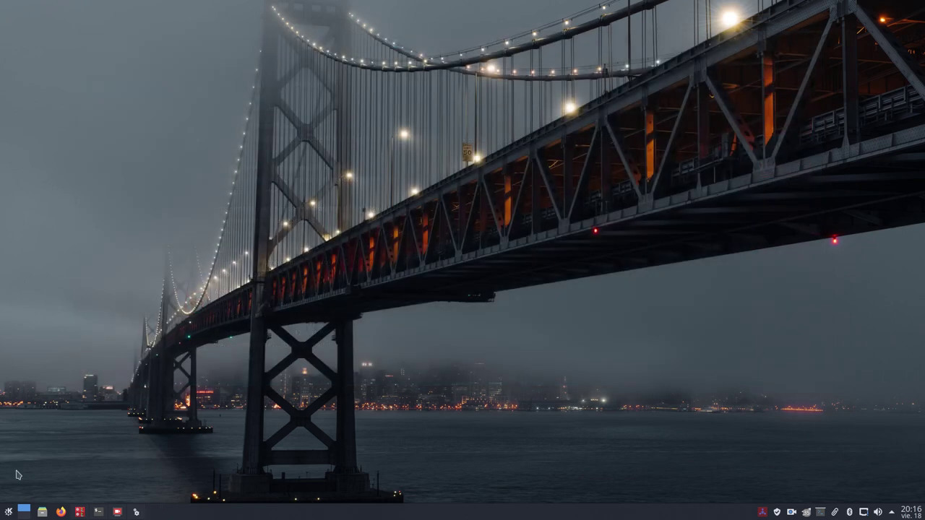
Search the application launcher for DeaDBeeF, launch it to inspect its Adapta-Nokto-Eta theming, and close it.
{"action": "key", "text": "super"}
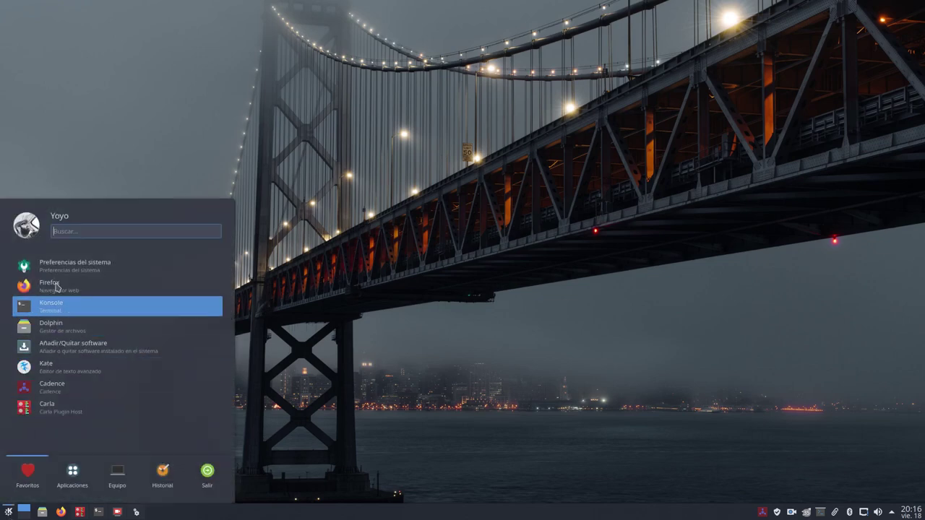
{"action": "type", "text": "desd"}
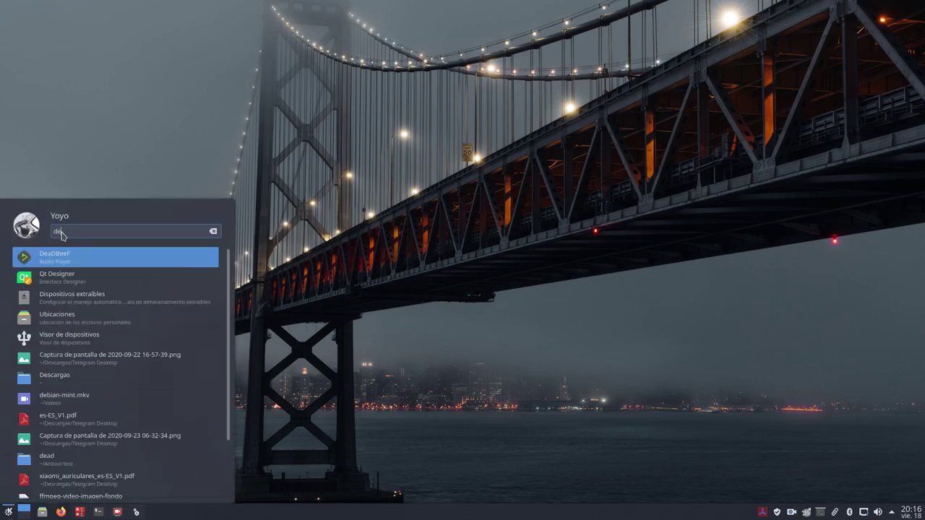
{"action": "key", "text": "BackSpace"}
{"action": "key", "text": "BackSpace"}
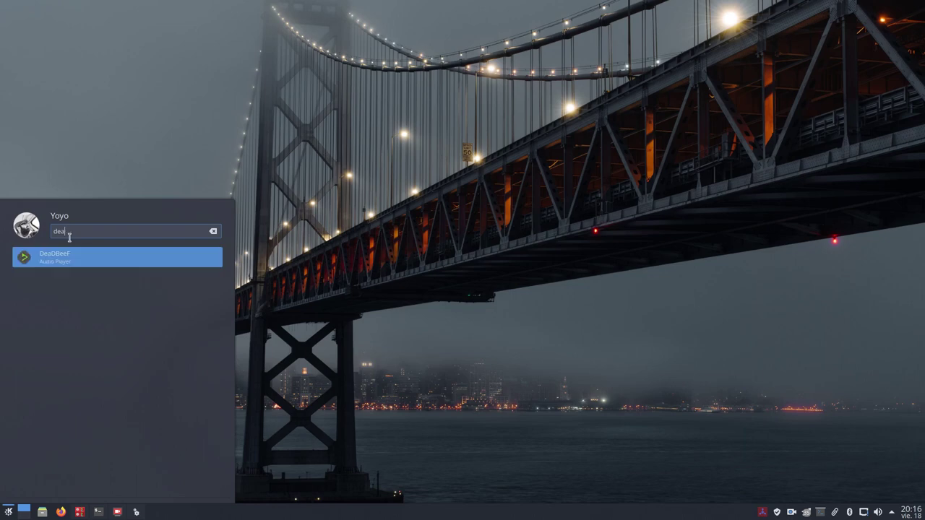
{"action": "left_click", "coordinate": [70, 261]}
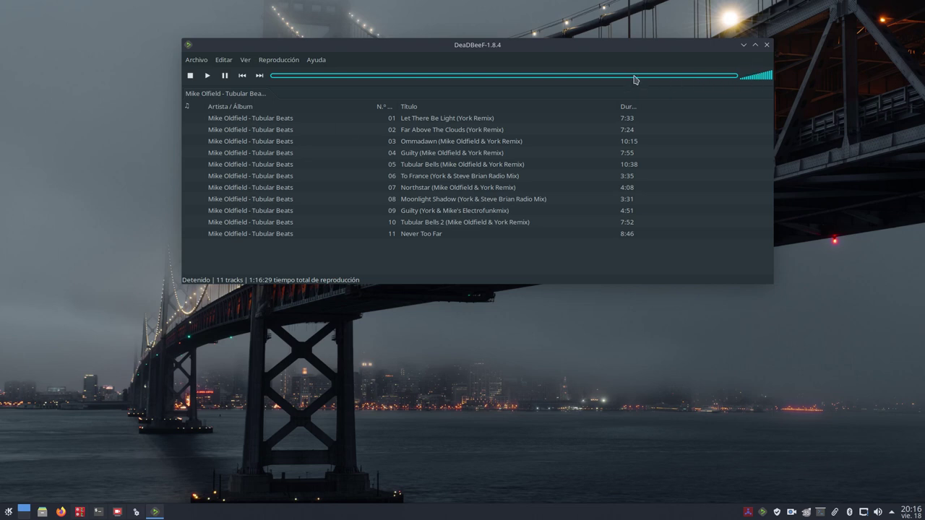
{"action": "left_click", "coordinate": [767, 45]}
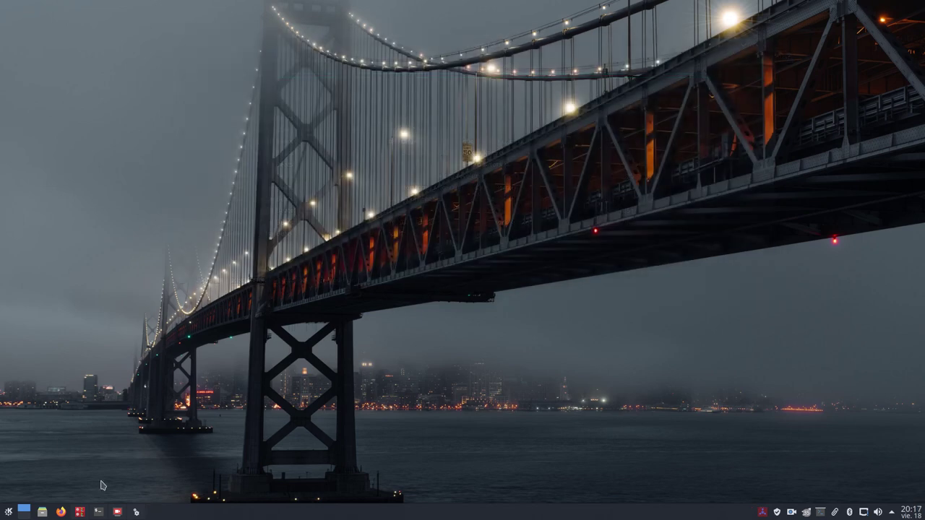
Restore the system preferences, set the GTK theme to Arc-Dark, apply the change, and close the preferences.
{"action": "left_click", "coordinate": [136, 512]}
{"action": "left_click", "coordinate": [517, 107]}
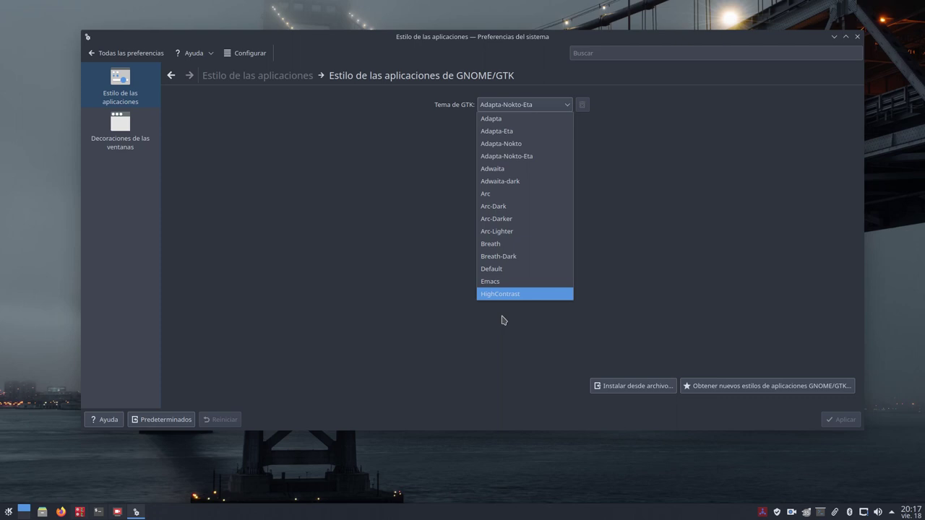
{"action": "left_click", "coordinate": [512, 207]}
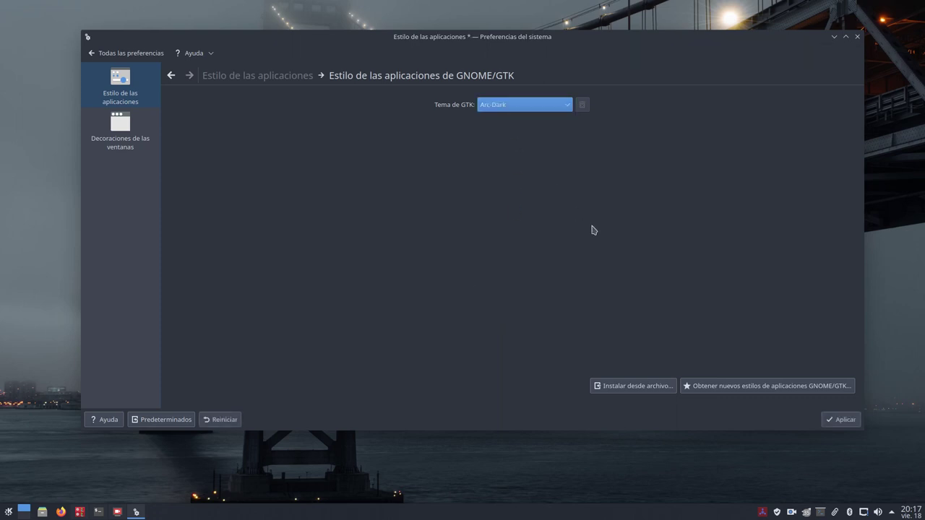
{"action": "left_click", "coordinate": [842, 419]}
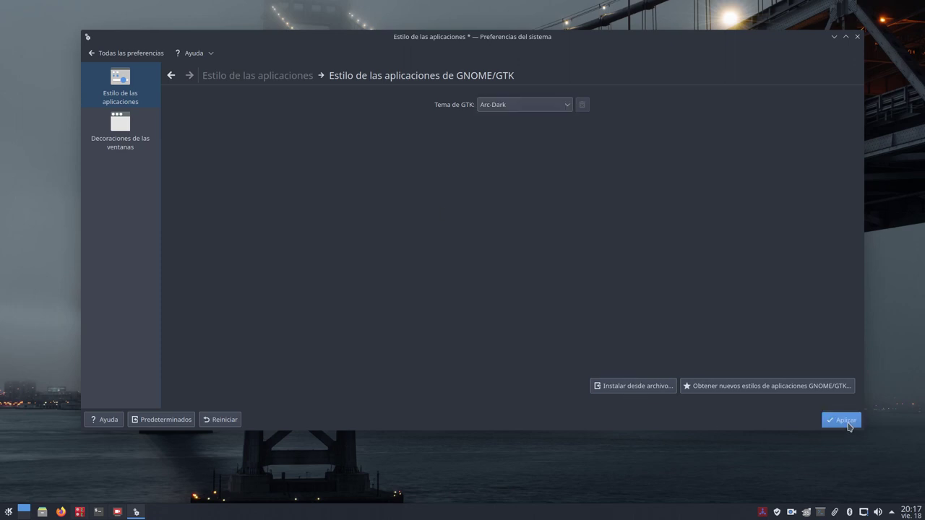
{"action": "left_click", "coordinate": [857, 37]}
Open Firefox and Añadir/Quitar software and arrange their windows so both are visible, with the software manager in front.
{"action": "left_click", "coordinate": [62, 512]}
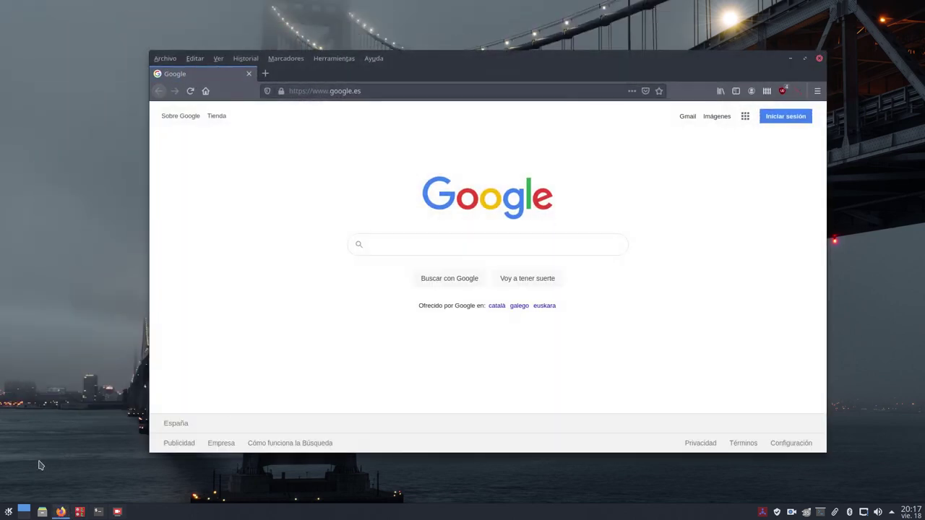
{"action": "left_click", "coordinate": [8, 512]}
{"action": "left_click", "coordinate": [67, 347]}
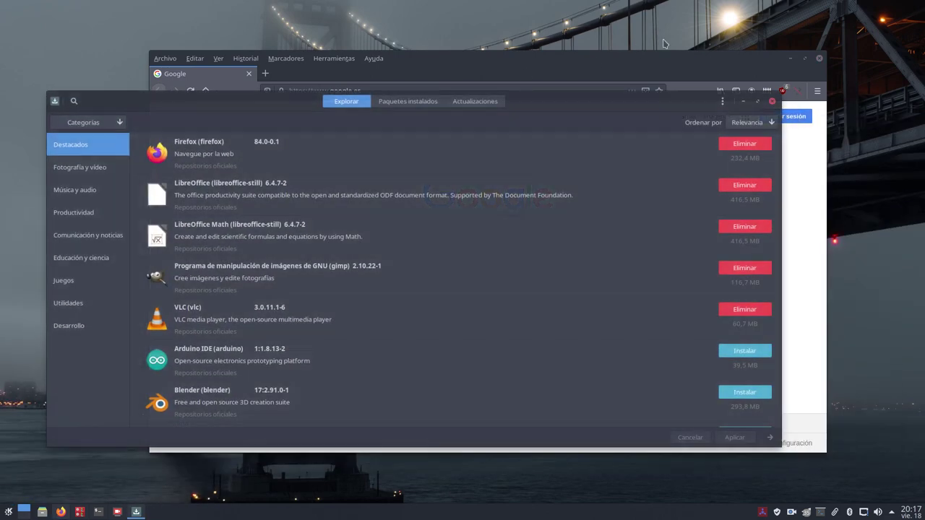
{"action": "left_click", "coordinate": [579, 59]}
{"action": "left_click_drag", "start_coordinate": [579, 59], "coordinate": [650, 19]}
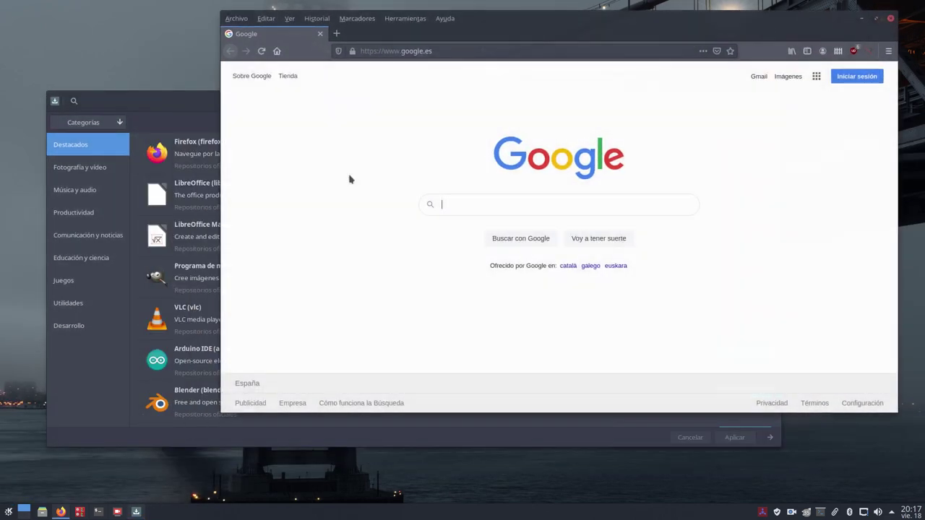
{"action": "left_click", "coordinate": [158, 111]}
{"action": "left_click_drag", "start_coordinate": [178, 103], "coordinate": [173, 100]}
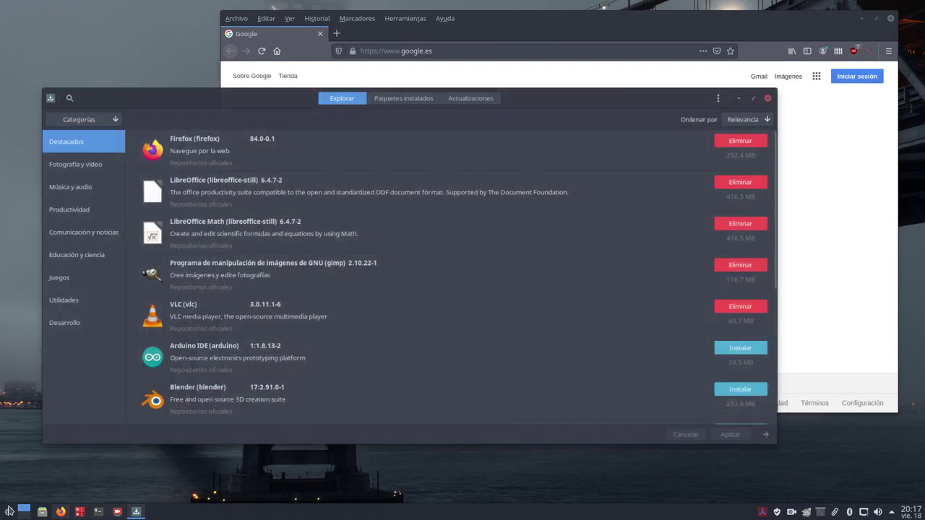
Find and launch DeaDBeeF, and place its window lower down in front of the Firefox and software manager windows.
{"action": "left_click", "coordinate": [9, 512]}
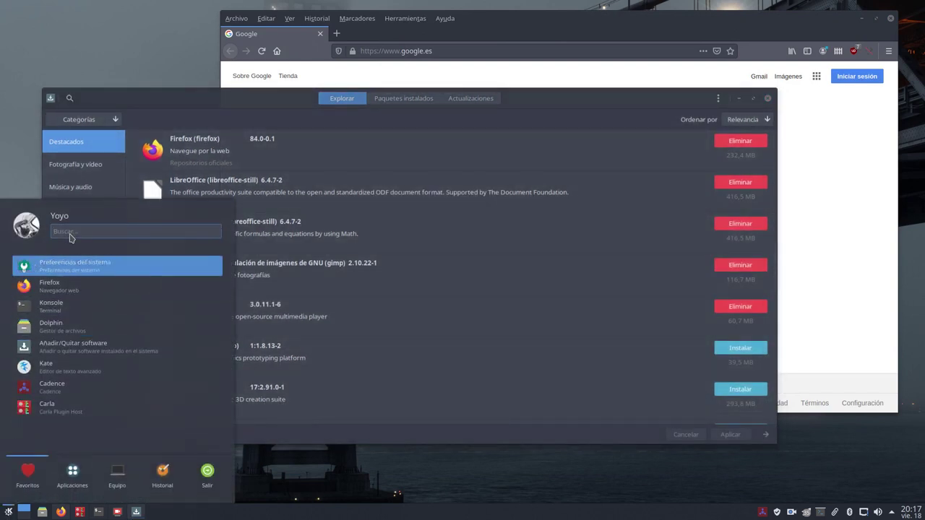
{"action": "type", "text": "de"}
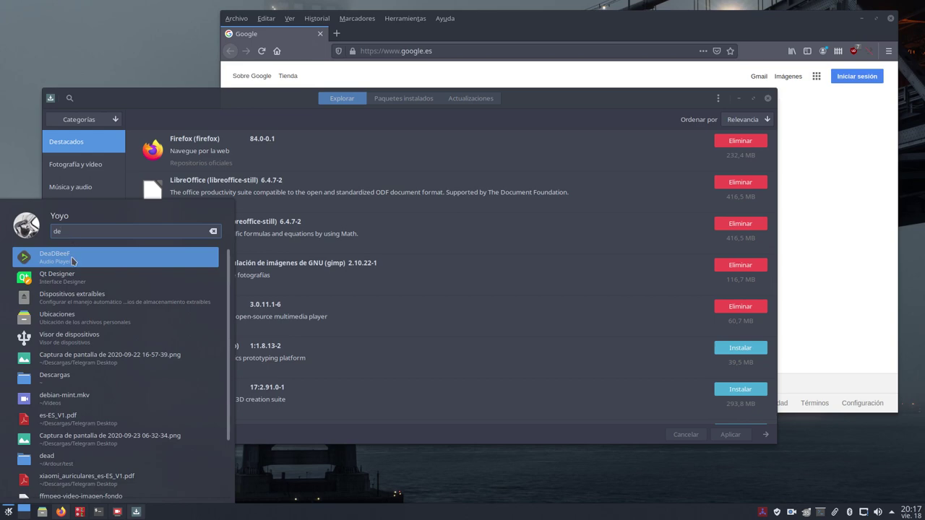
{"action": "left_click", "coordinate": [72, 261]}
{"action": "left_click_drag", "start_coordinate": [429, 43], "coordinate": [491, 143]}
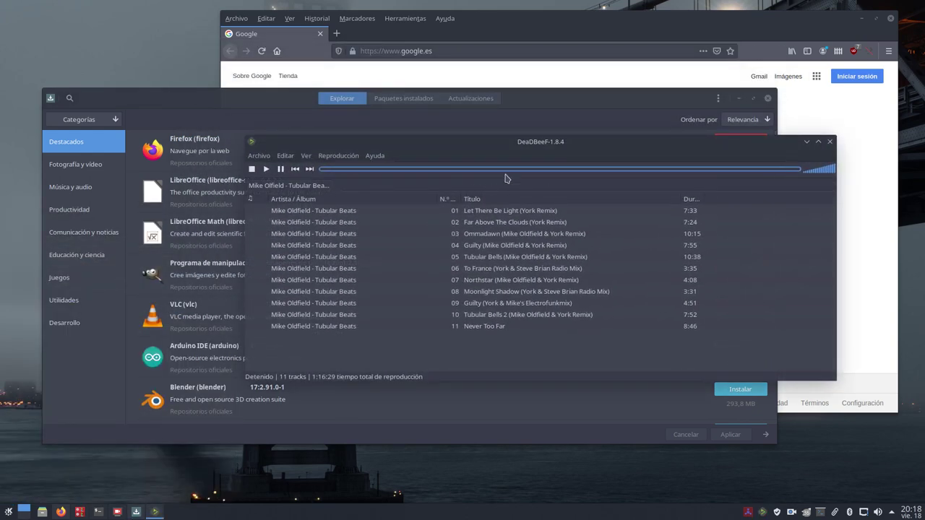
{"action": "left_click_drag", "start_coordinate": [551, 148], "coordinate": [567, 204]}
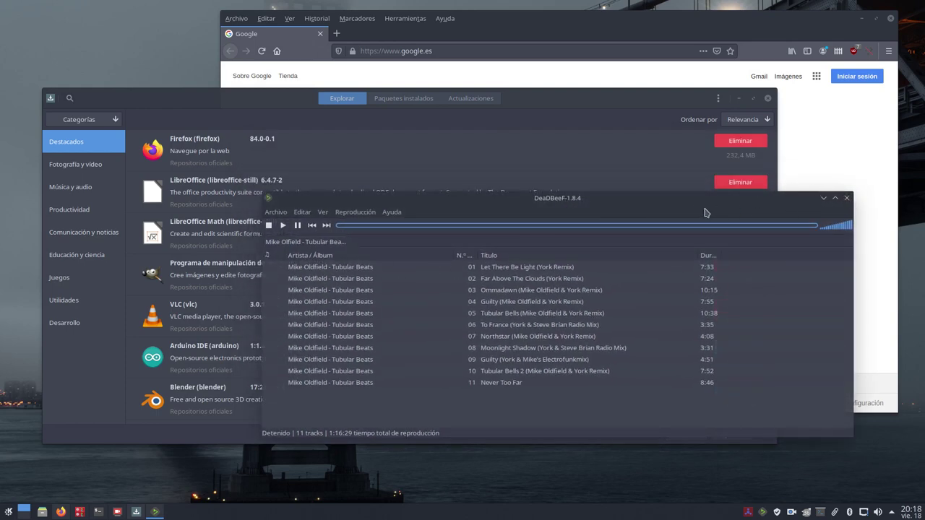
{"action": "left_click_drag", "start_coordinate": [707, 201], "coordinate": [707, 211]}
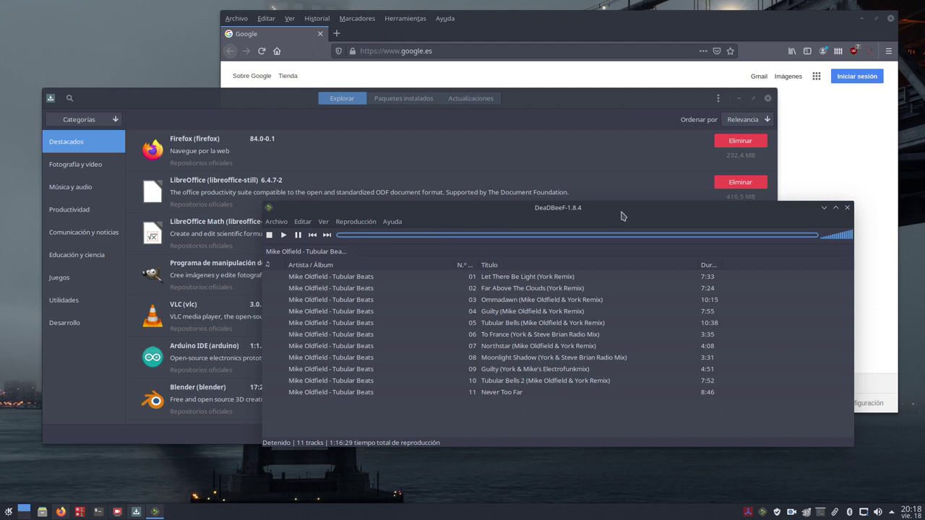
Shift the DeaDBeeF window around over the others, and close DeaDBeeF, the software manager and Firefox.
{"action": "left_click_drag", "start_coordinate": [621, 213], "coordinate": [615, 235]}
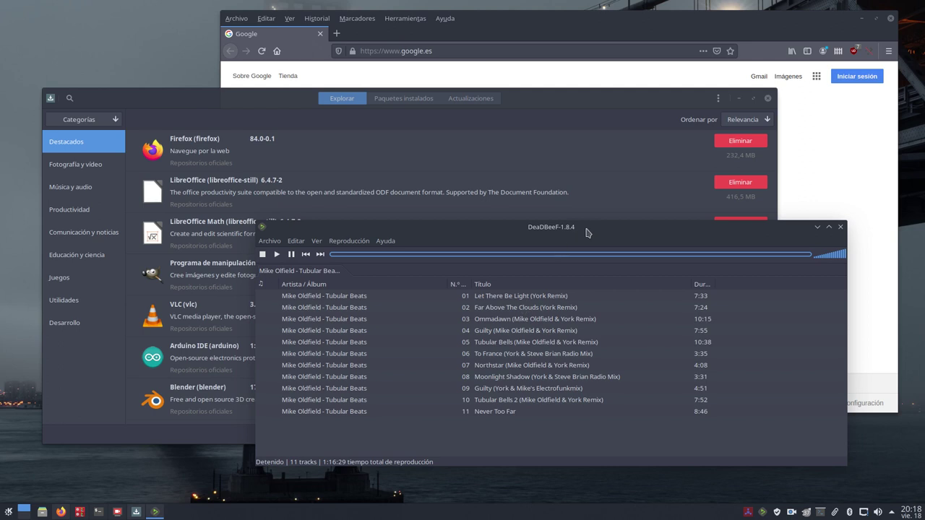
{"action": "left_click_drag", "start_coordinate": [588, 233], "coordinate": [576, 208]}
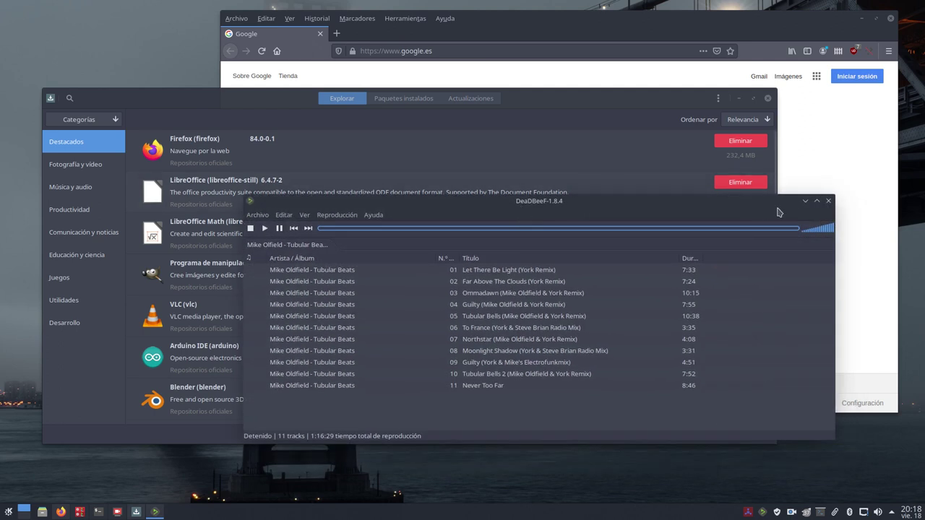
{"action": "left_click", "coordinate": [829, 201]}
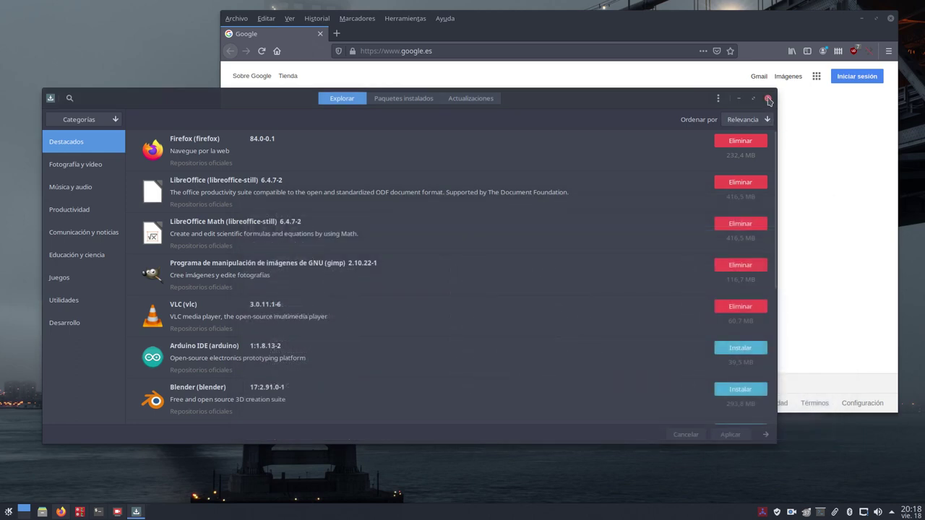
{"action": "left_click", "coordinate": [768, 98]}
{"action": "left_click", "coordinate": [890, 18]}
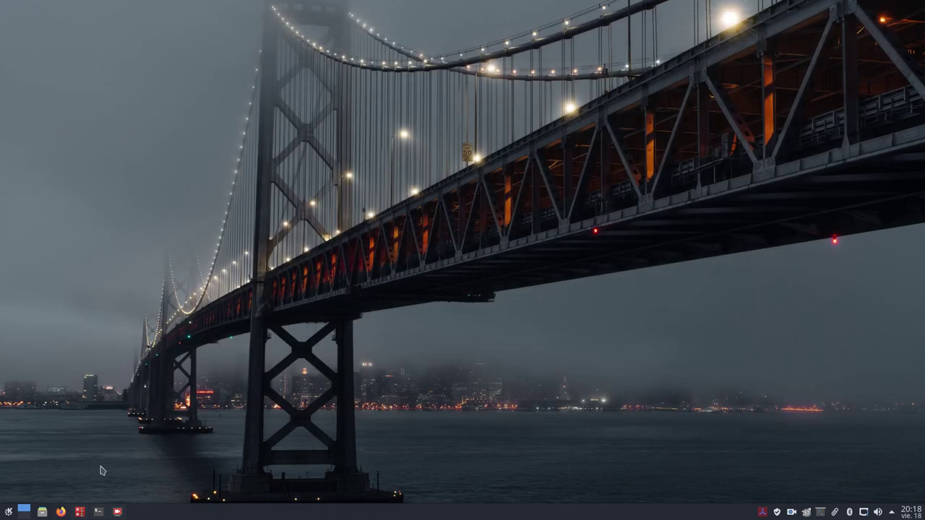
Reopen Añadir/Quitar software, move its window toward the middle of the desktop, and search the packages for arc-gtk.
{"action": "left_click", "coordinate": [8, 513]}
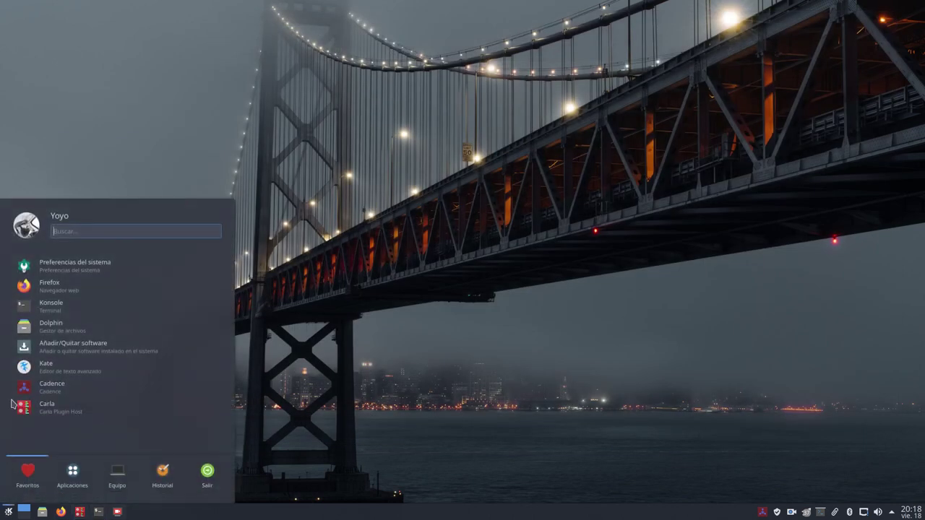
{"action": "left_click", "coordinate": [36, 351]}
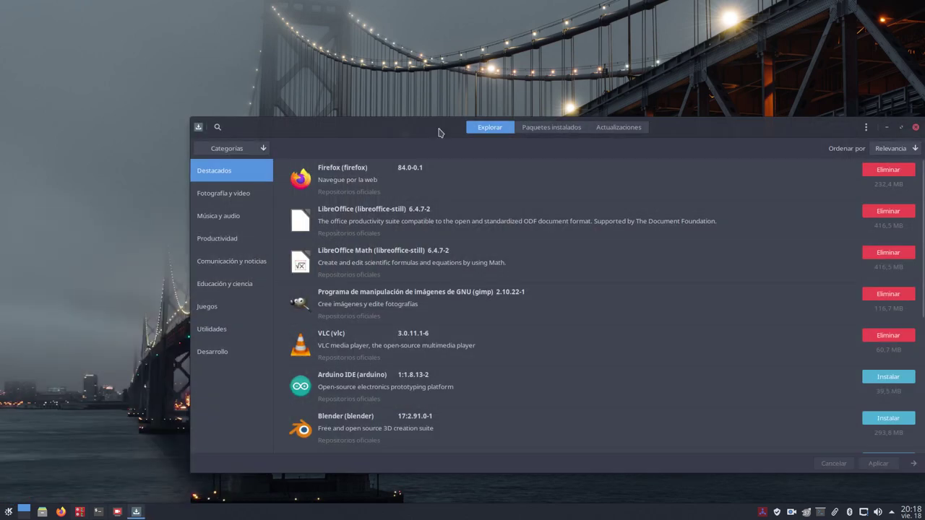
{"action": "left_click_drag", "start_coordinate": [438, 132], "coordinate": [379, 85]}
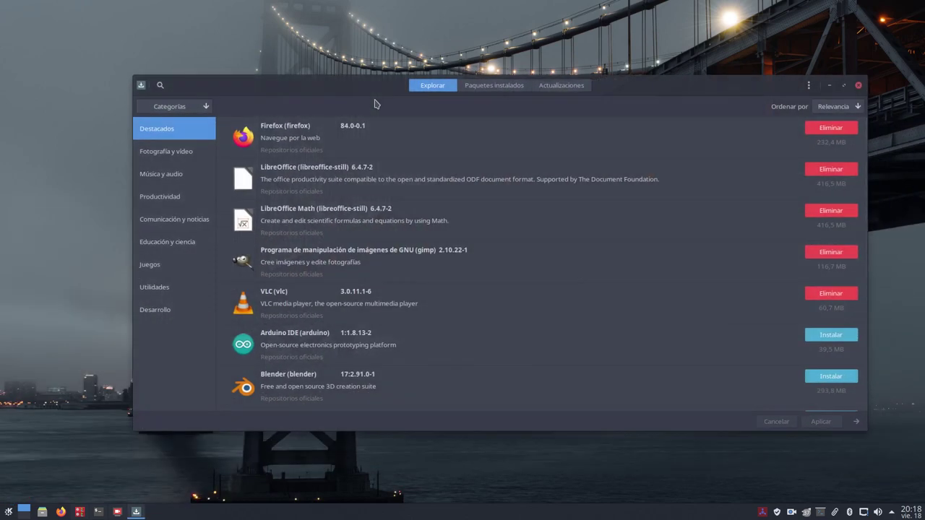
{"action": "left_click", "coordinate": [160, 85]}
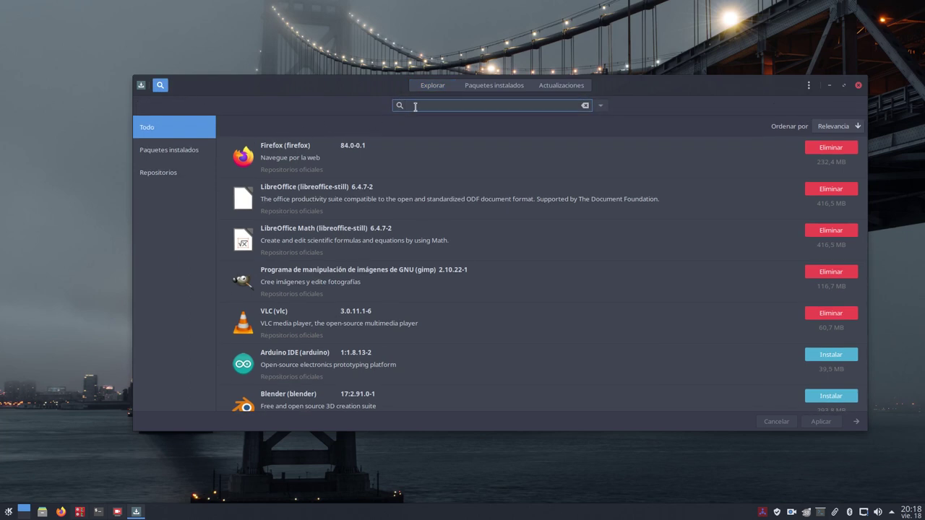
{"action": "type", "text": "arc-gtk"}
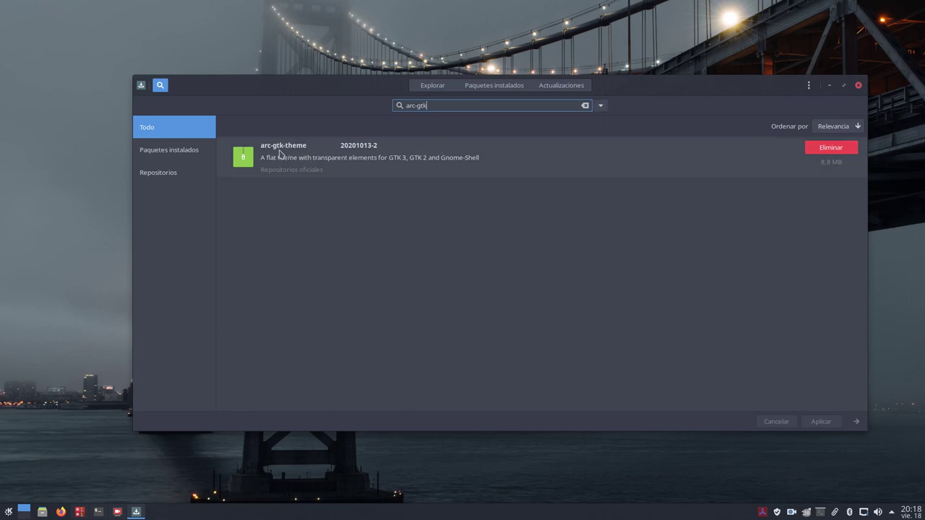
Replace the package search term with adapta-gtk.
{"action": "left_click_drag", "start_coordinate": [445, 104], "coordinate": [392, 102]}
{"action": "type", "text": "adapta-"}
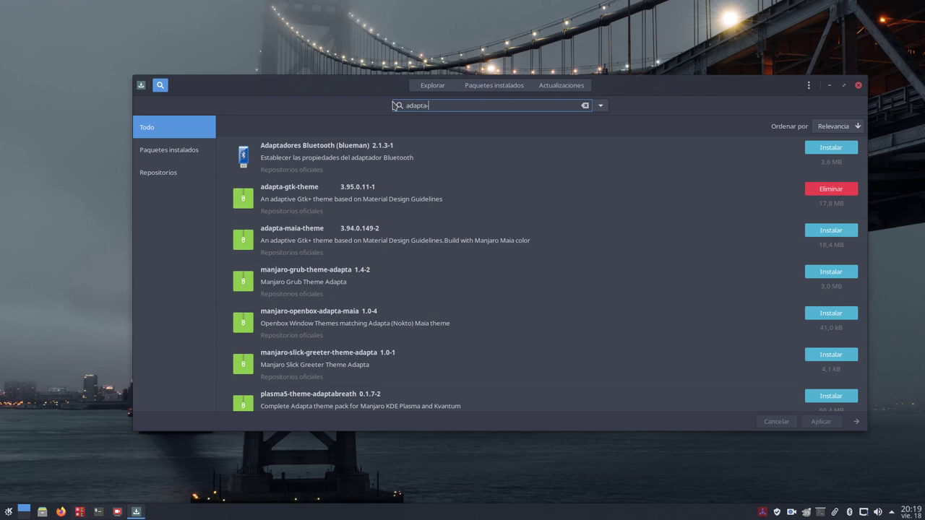
{"action": "type", "text": "gtk"}
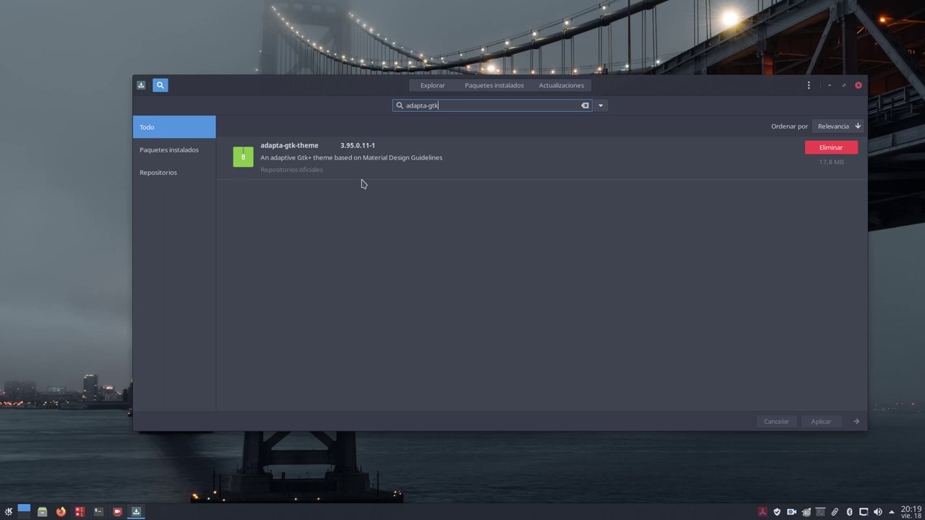
Review the details and dependencies of the adapta-gtk-theme package, return to the search results, and close the software manager.
{"action": "left_click", "coordinate": [343, 160]}
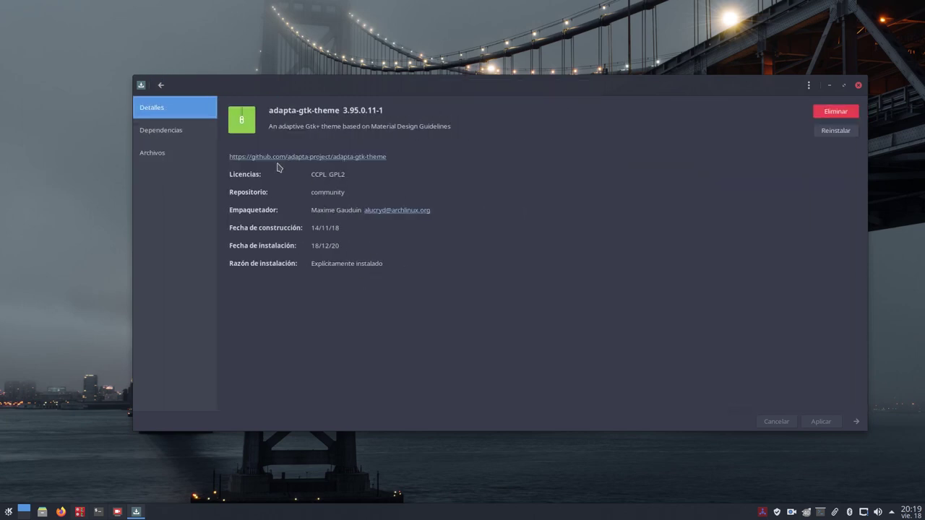
{"action": "left_click", "coordinate": [171, 131]}
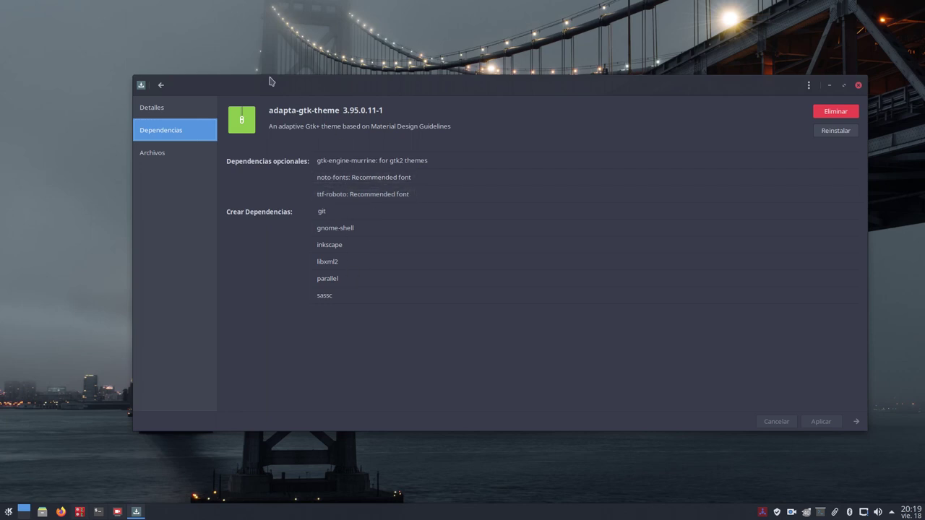
{"action": "left_click", "coordinate": [163, 87]}
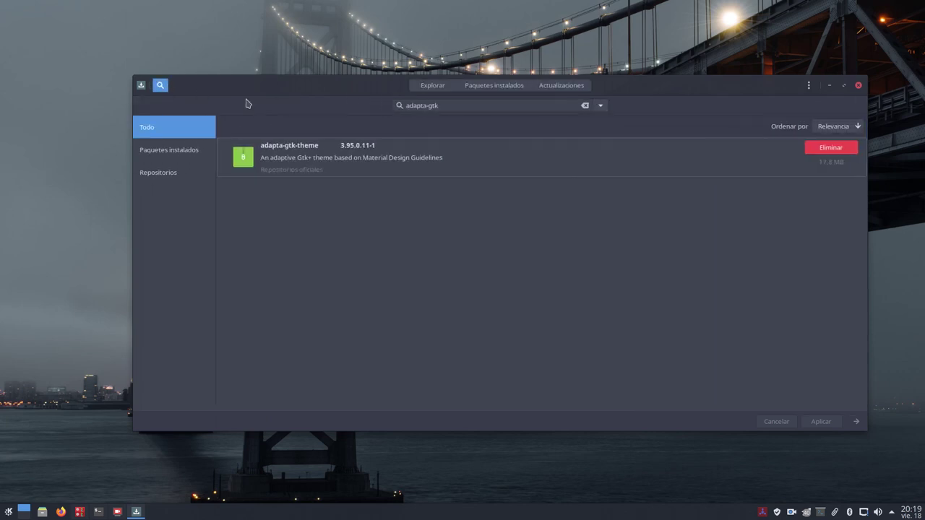
{"action": "left_click", "coordinate": [858, 87]}
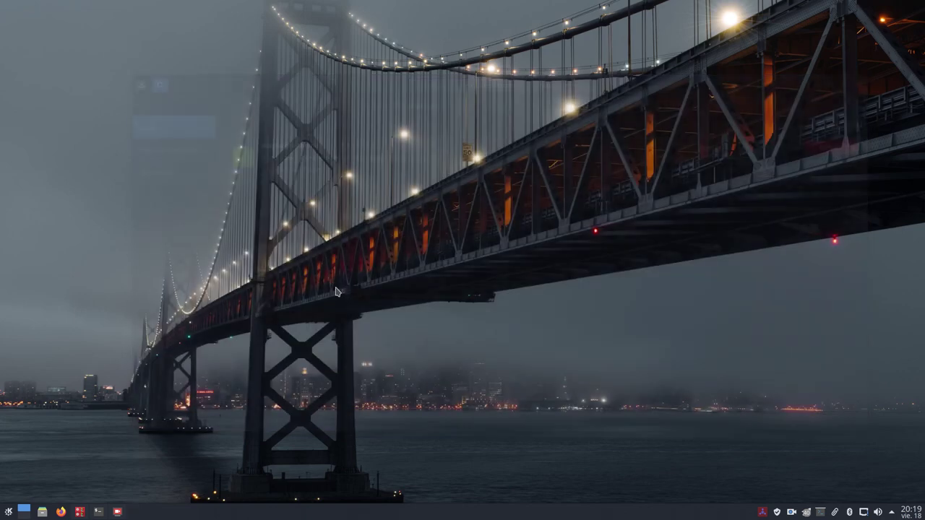
Restore the Konsole window with the neofetch output and the SimpleScreenRecorder window.
{"action": "left_click", "coordinate": [100, 512]}
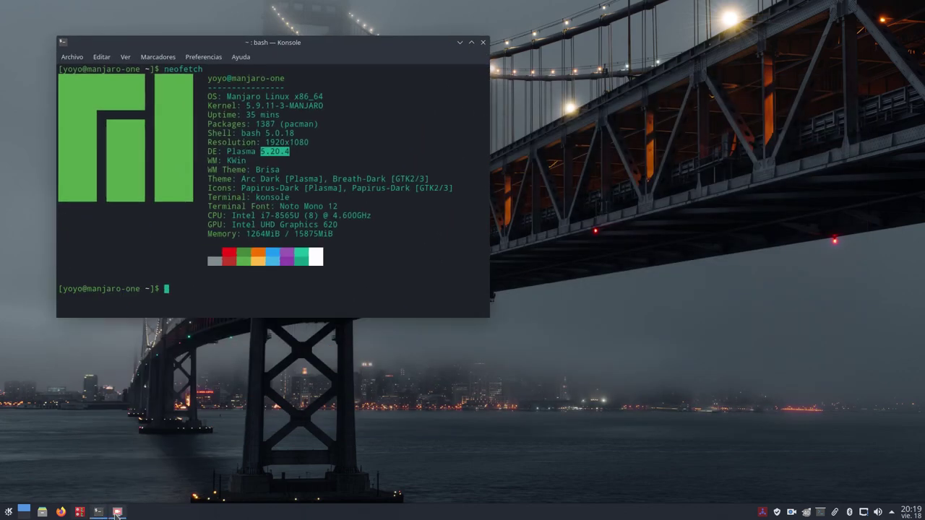
{"action": "left_click", "coordinate": [117, 512]}
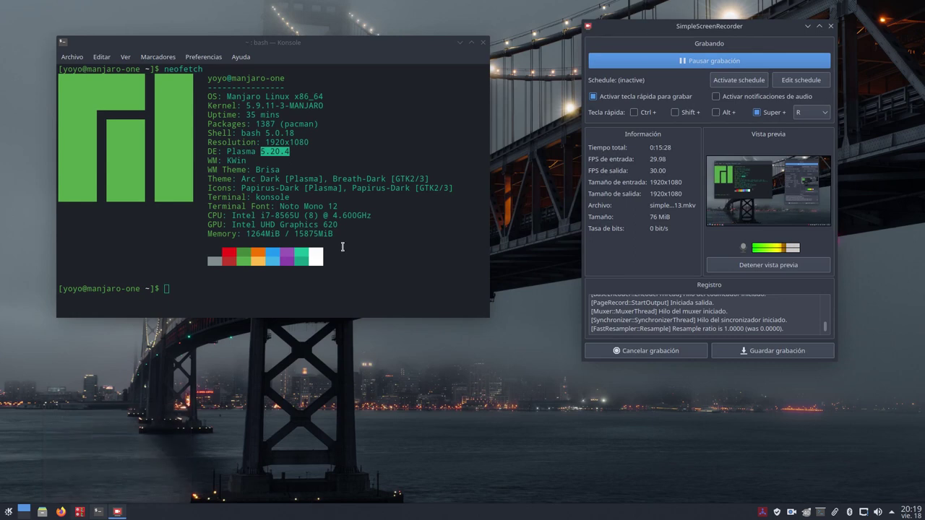